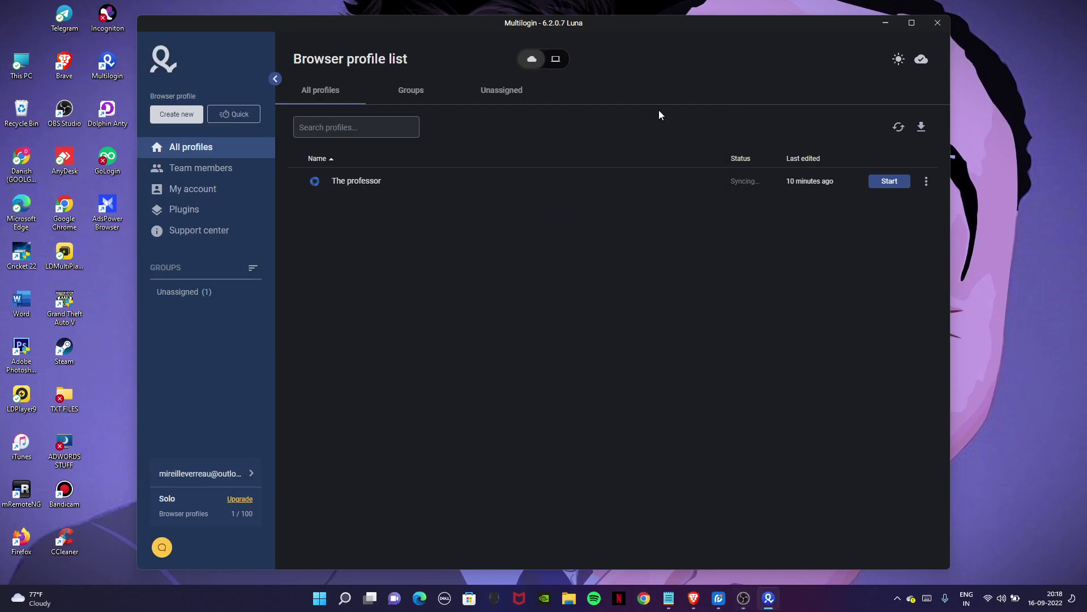
Repeatedly start The professor profile, refreshing the desktop between attempts, as it keeps failing with 'Can't open session'
click(875, 181)
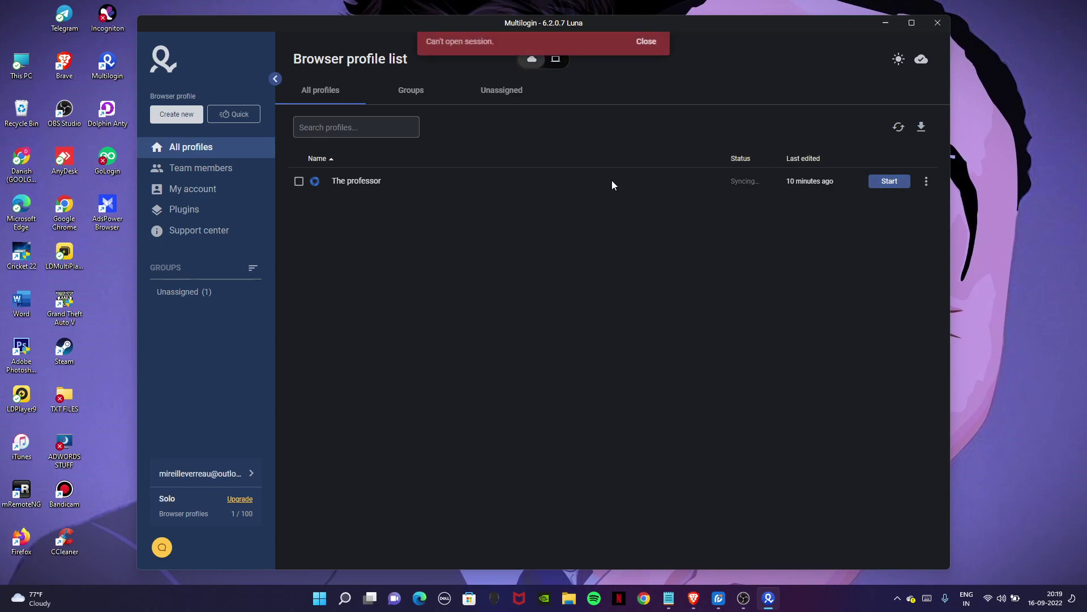
right_click(977, 142)
click(916, 160)
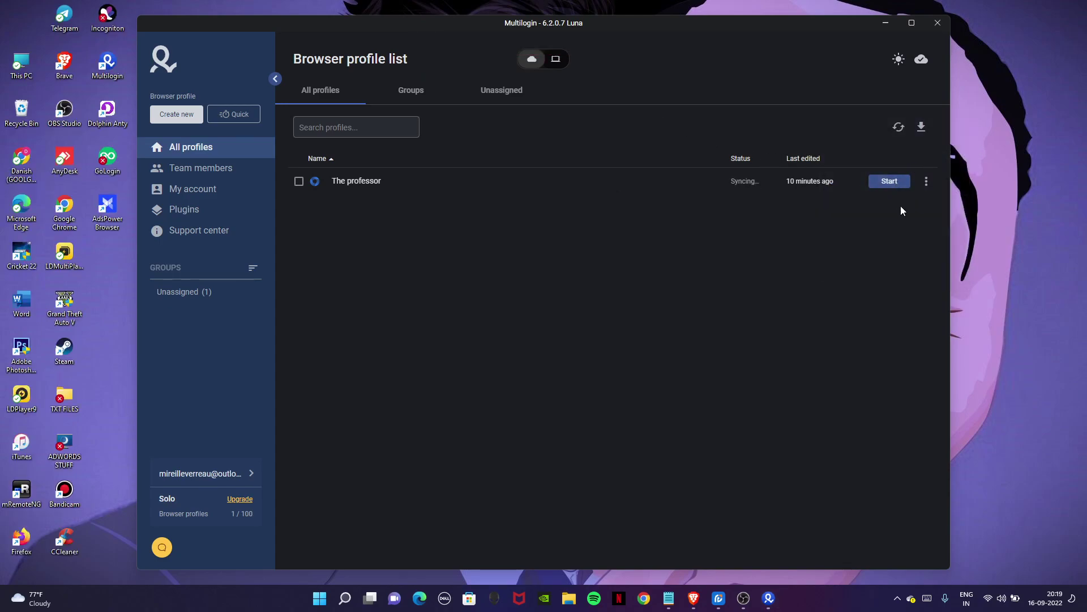
right_click(1078, 126)
click(970, 173)
click(876, 182)
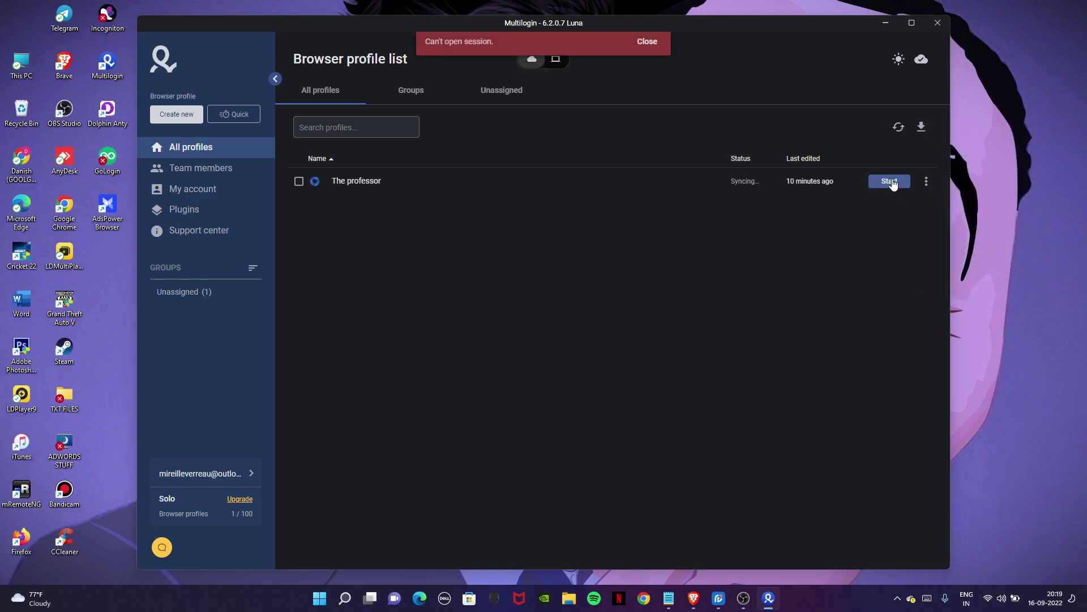
right_click(1025, 82)
click(962, 129)
click(884, 188)
Close Multilogin, refresh the desktop, and relaunch Multilogin from its desktop icon
click(938, 22)
right_click(696, 101)
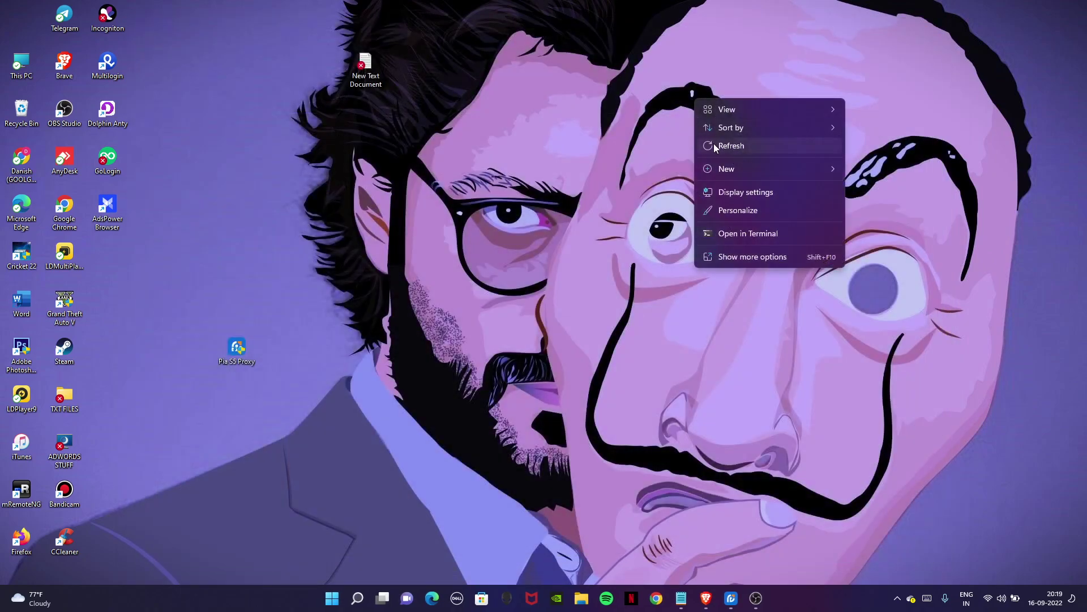
click(731, 146)
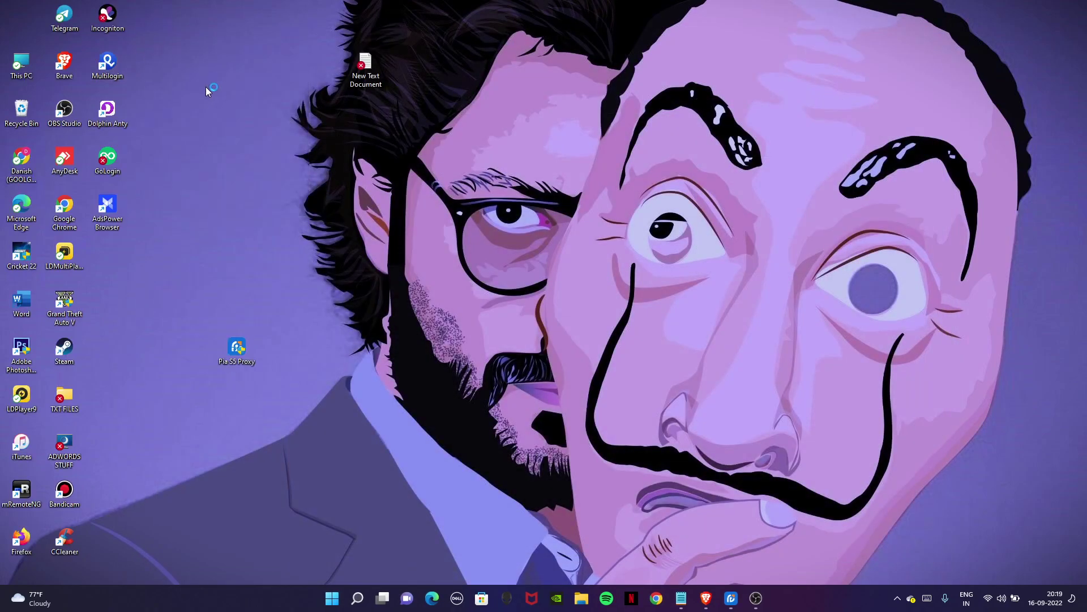
double_click(113, 65)
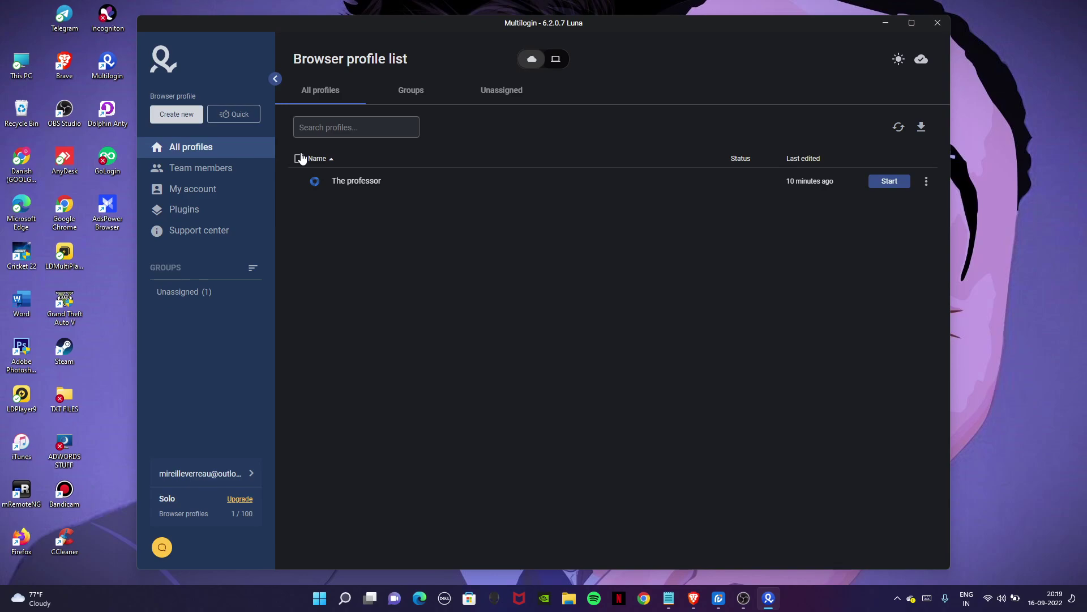
Start The professor profile and minimize OBS while its France - Europe browser opens
click(890, 181)
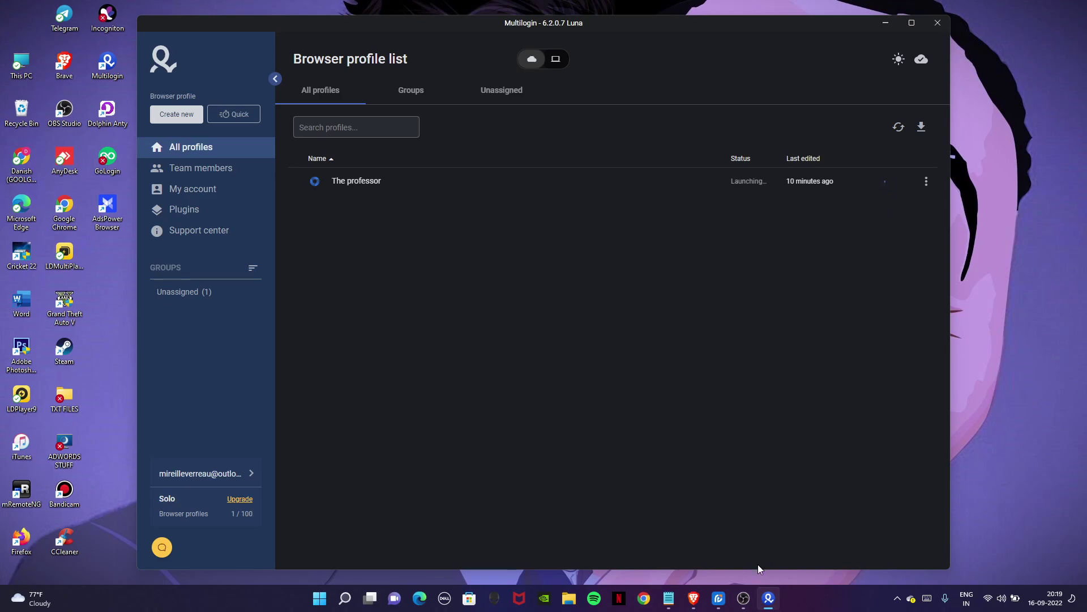
click(739, 602)
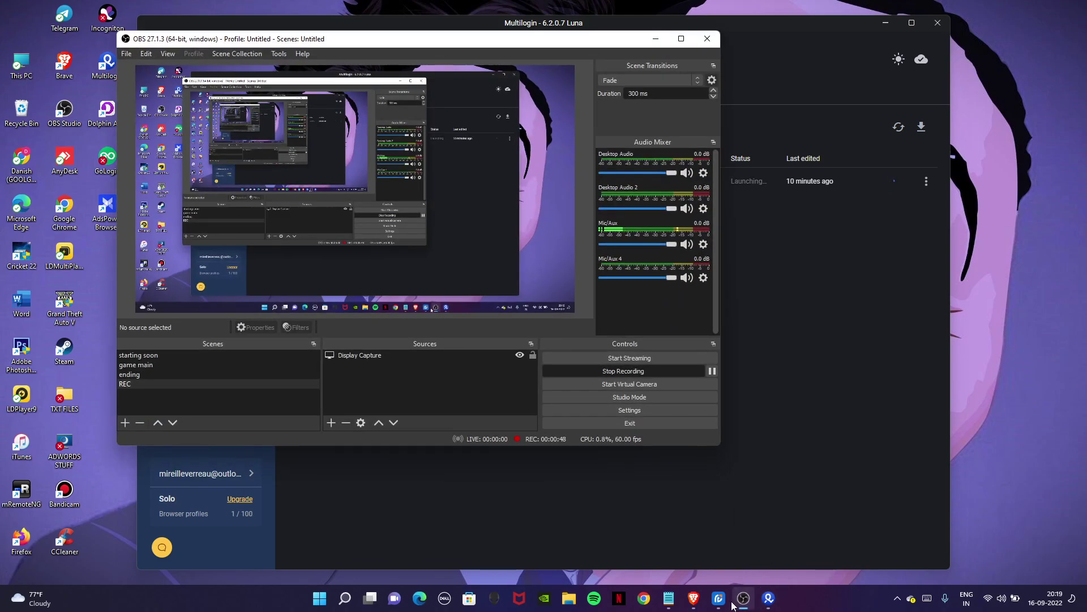
click(736, 600)
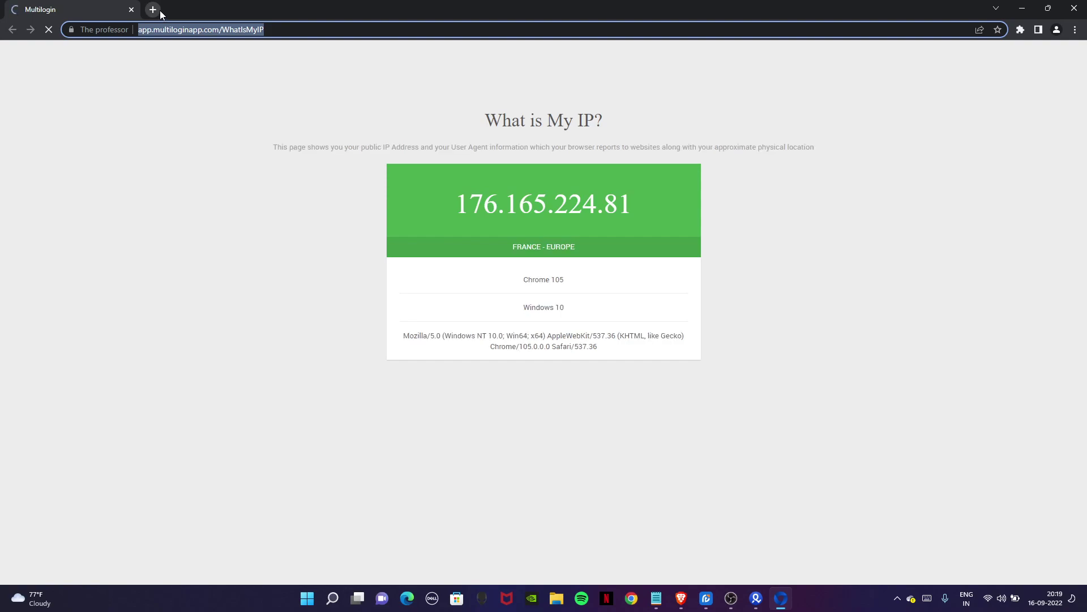
Search 'GOOGLE ACCOUNT' in a new tab and open the 'Créer un compte' sign-up form
click(153, 10)
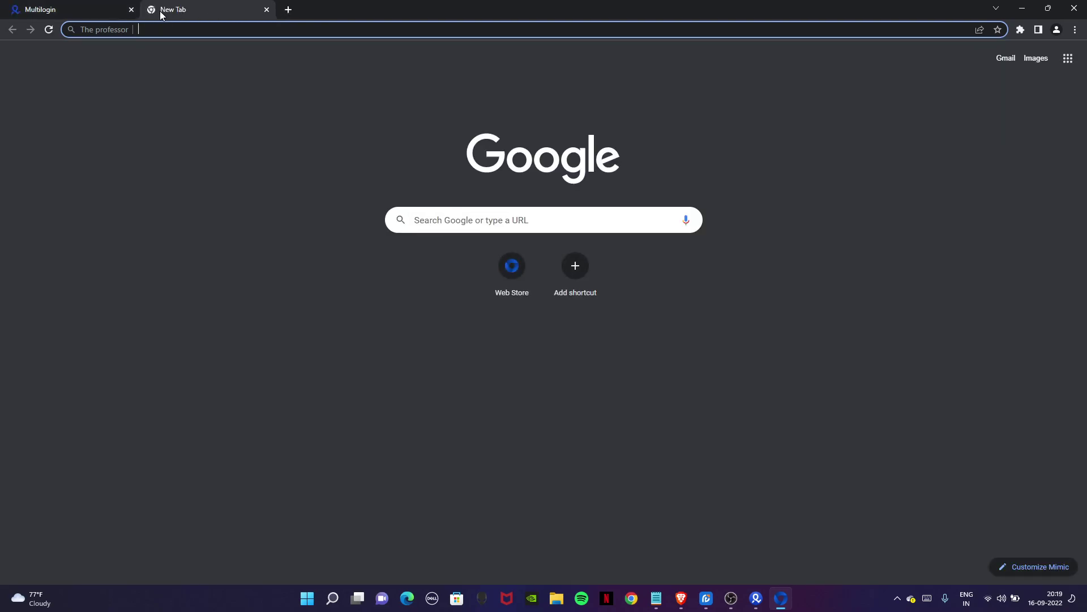
text(GOOGOE)
key(BackSpace)
key(BackSpace)
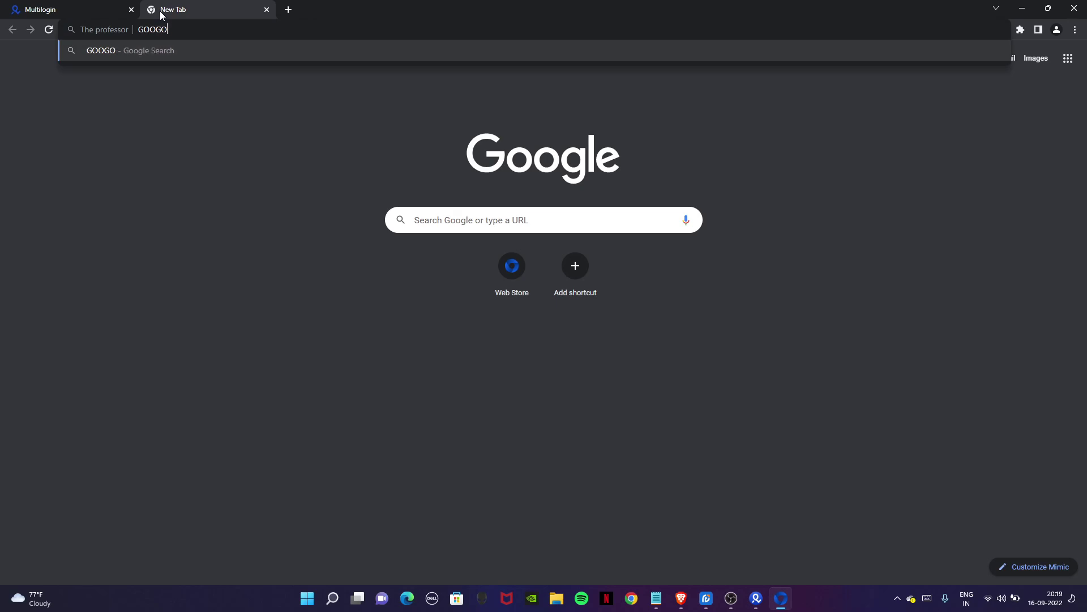
text(LE ACCOUNT)
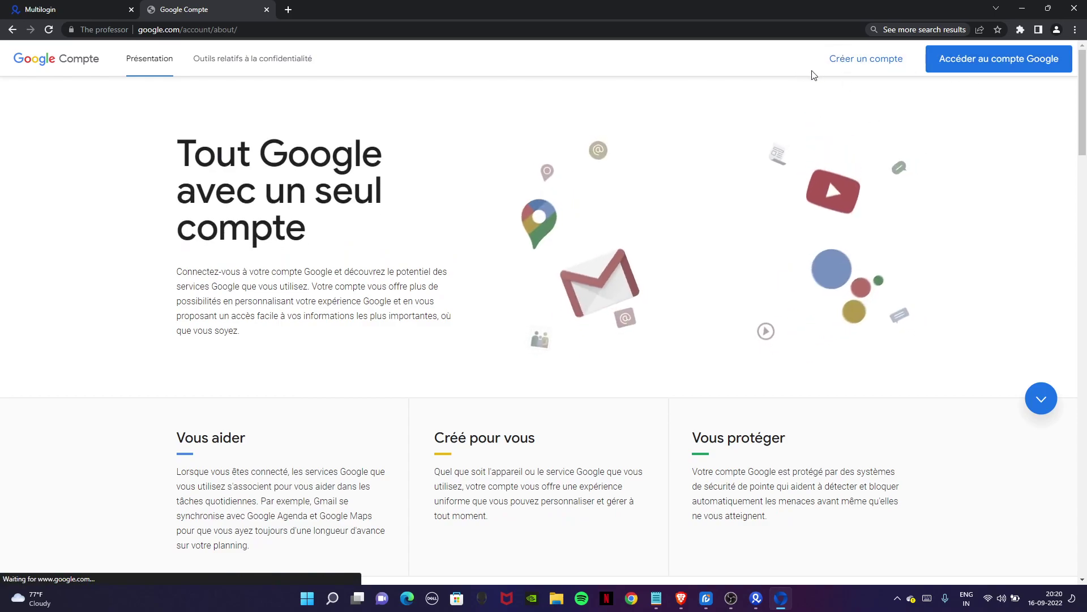
click(892, 69)
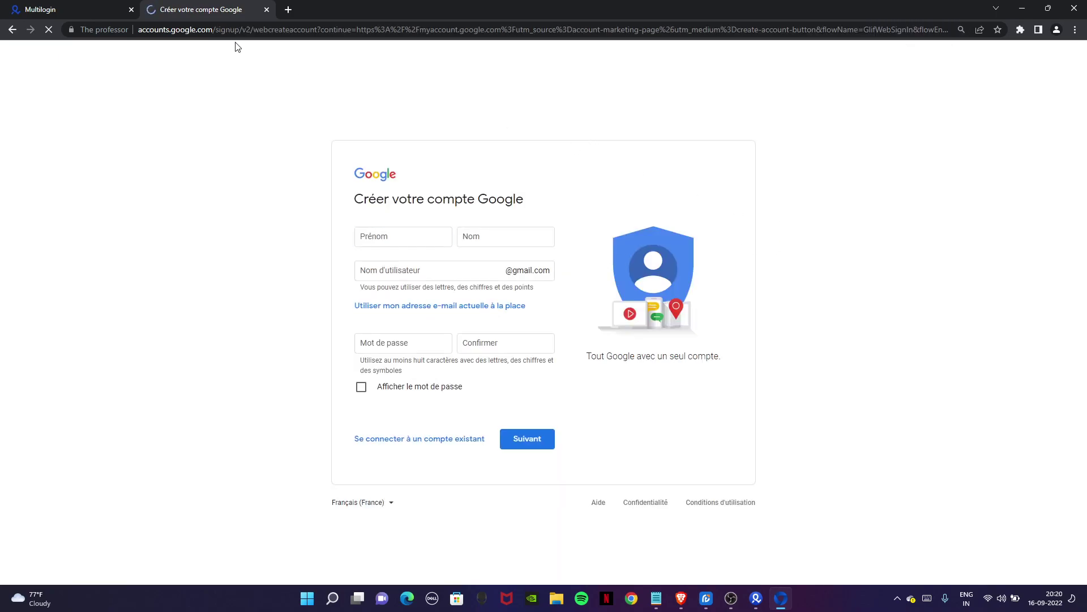
Search '10MINSMAIL' in a new tab and open the 10minutesemail.net result
click(288, 10)
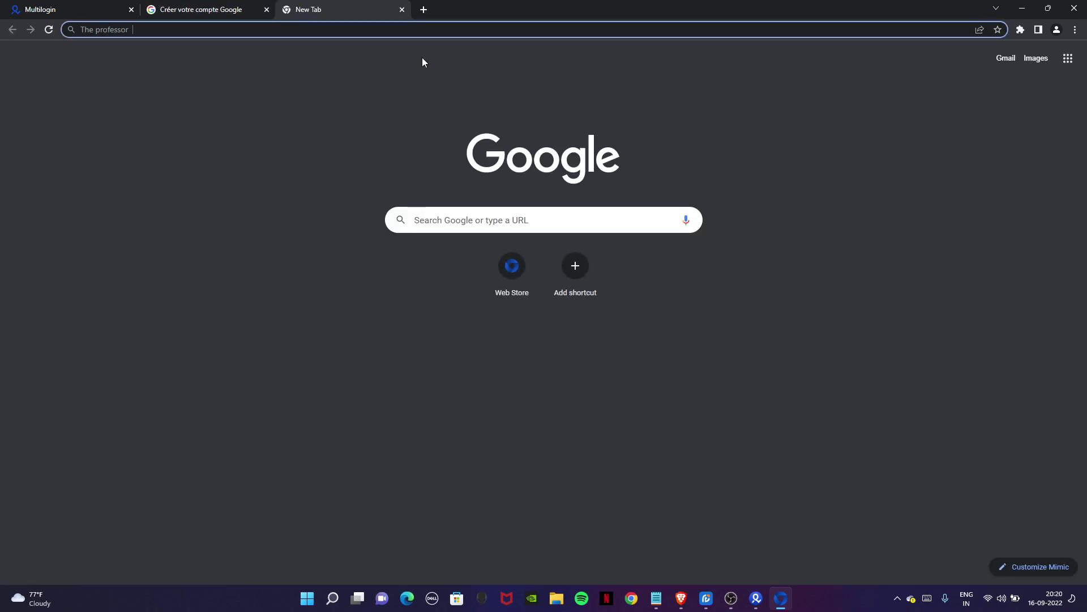
text(10MINS)
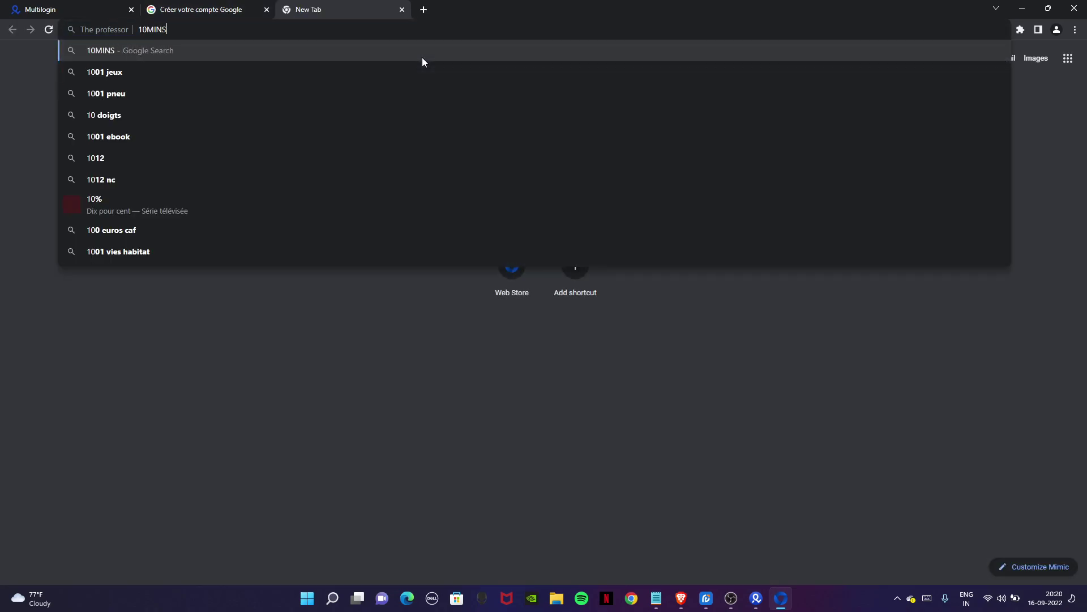
text(MAIL')
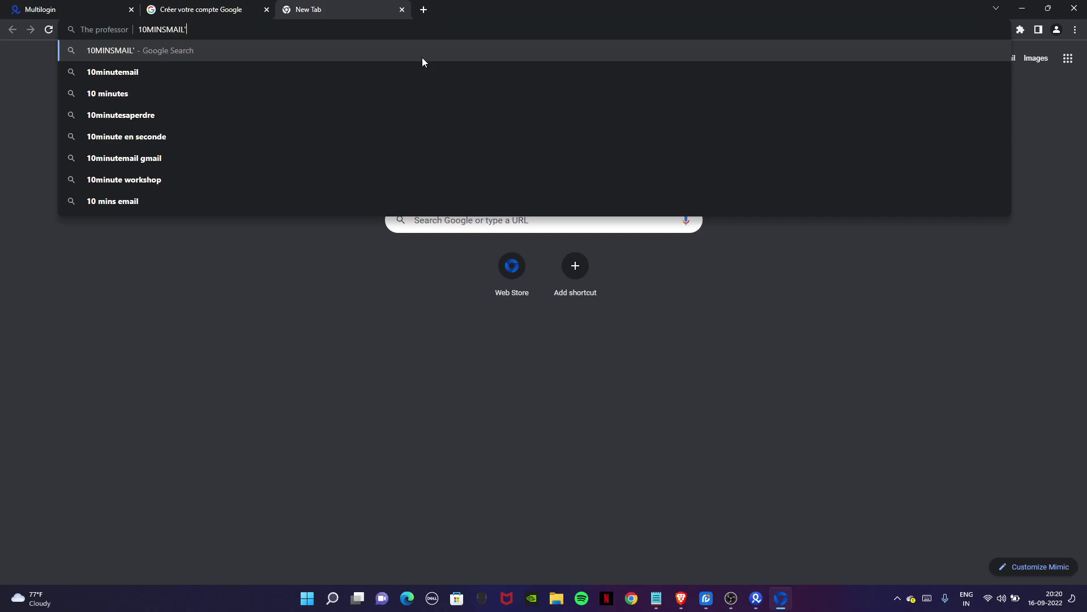
key(BackSpace)
key(Return)
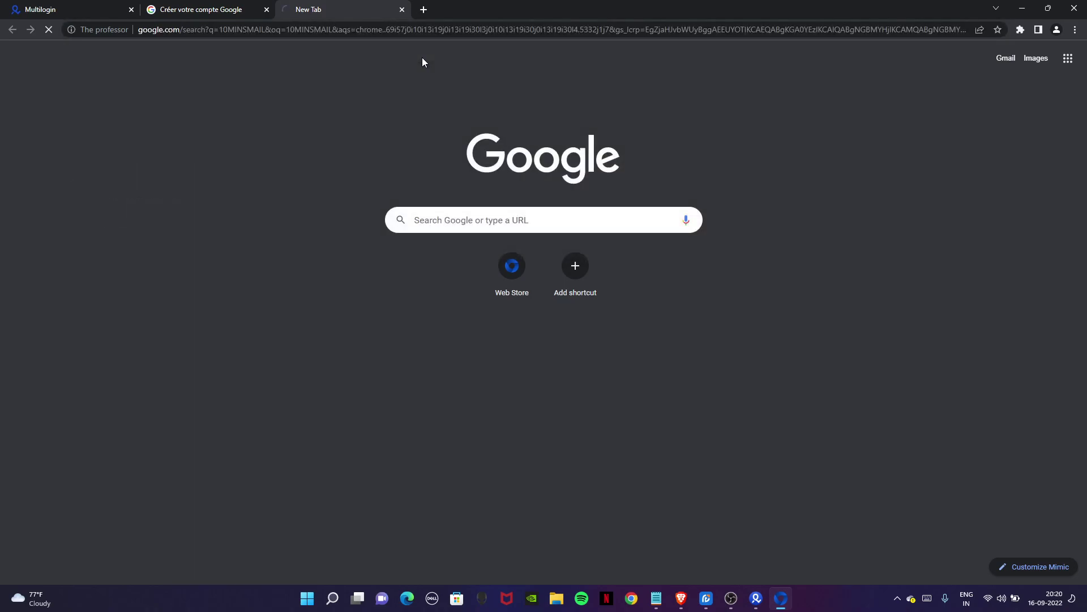
scroll(316, 374, down, 3)
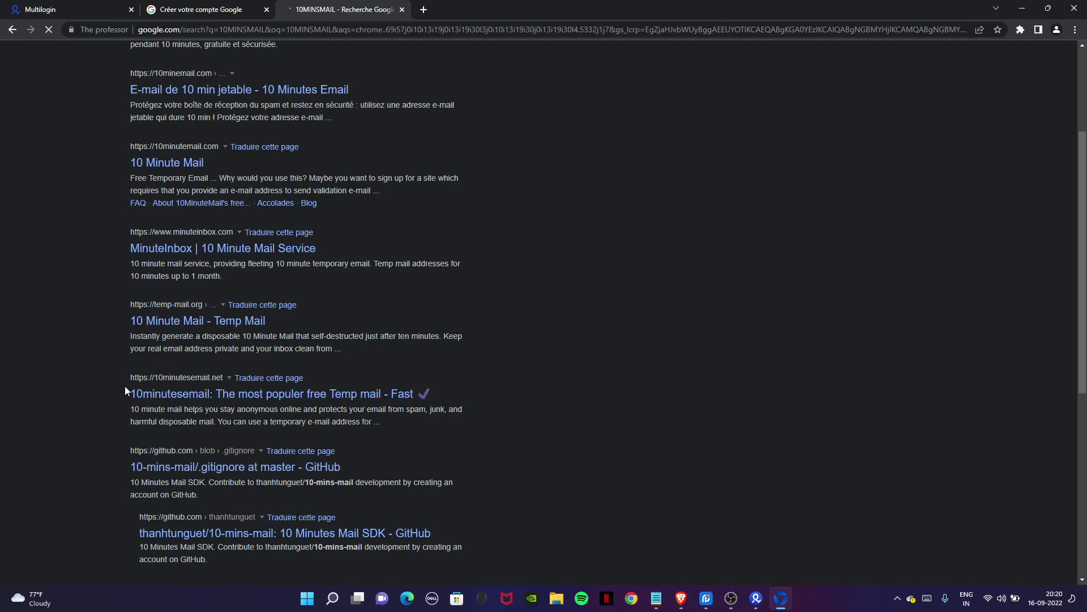
drag(128, 385, 209, 396)
click(248, 400)
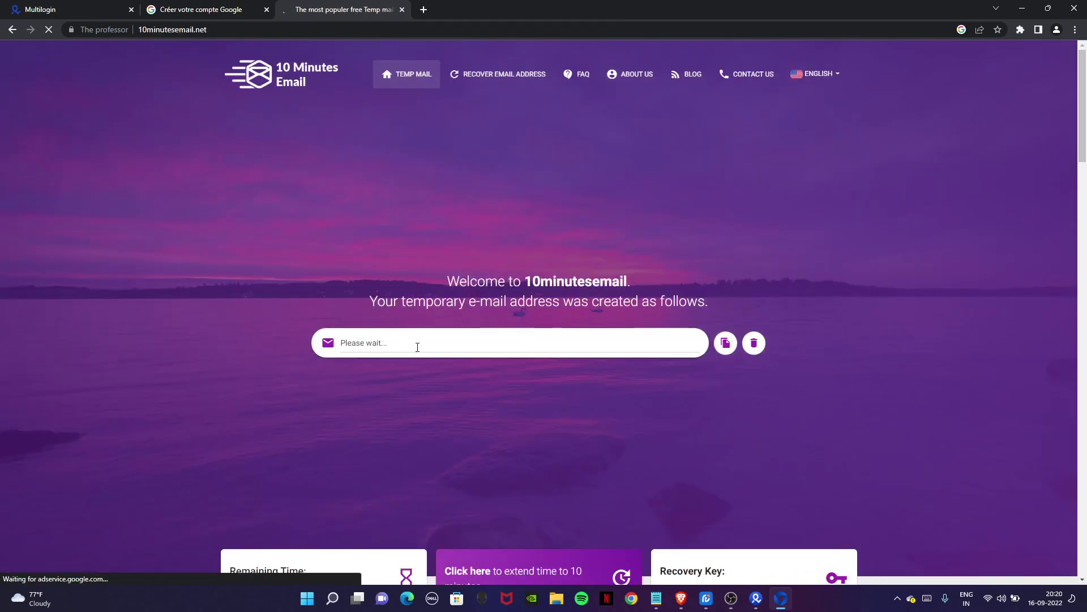
scroll(434, 331, down, 3)
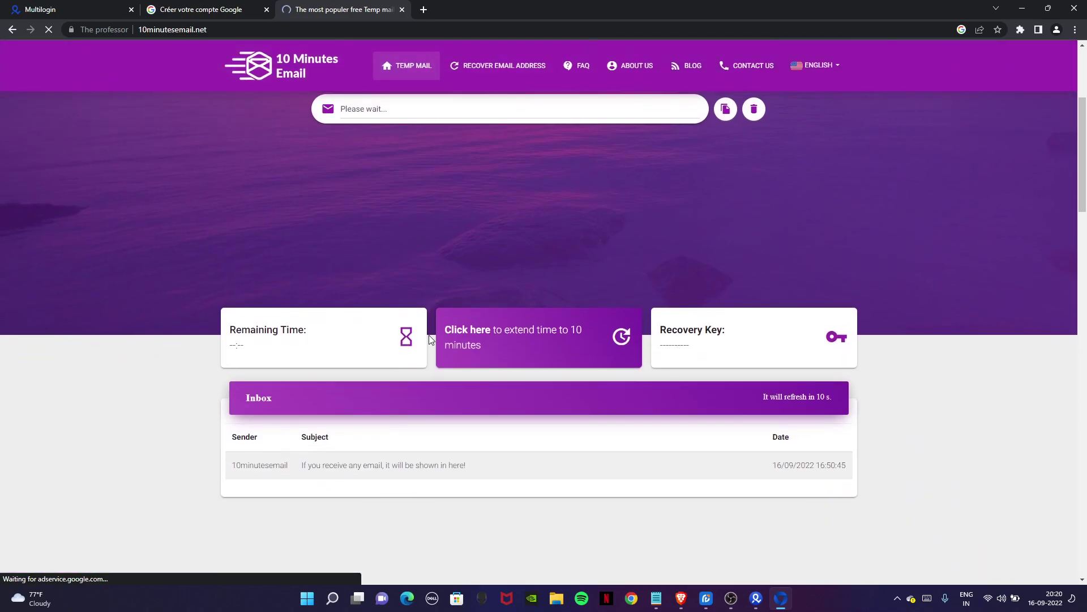
scroll(401, 214, up, 2)
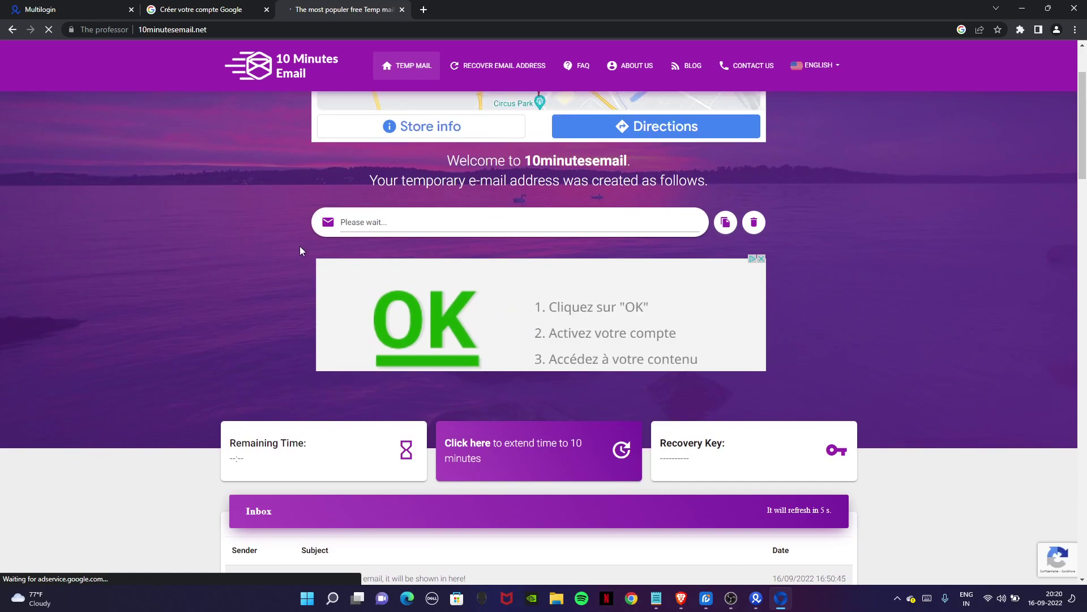
Search 'FAKENAMEGEN' in a new tab and open the Fake Name Generator site
click(422, 12)
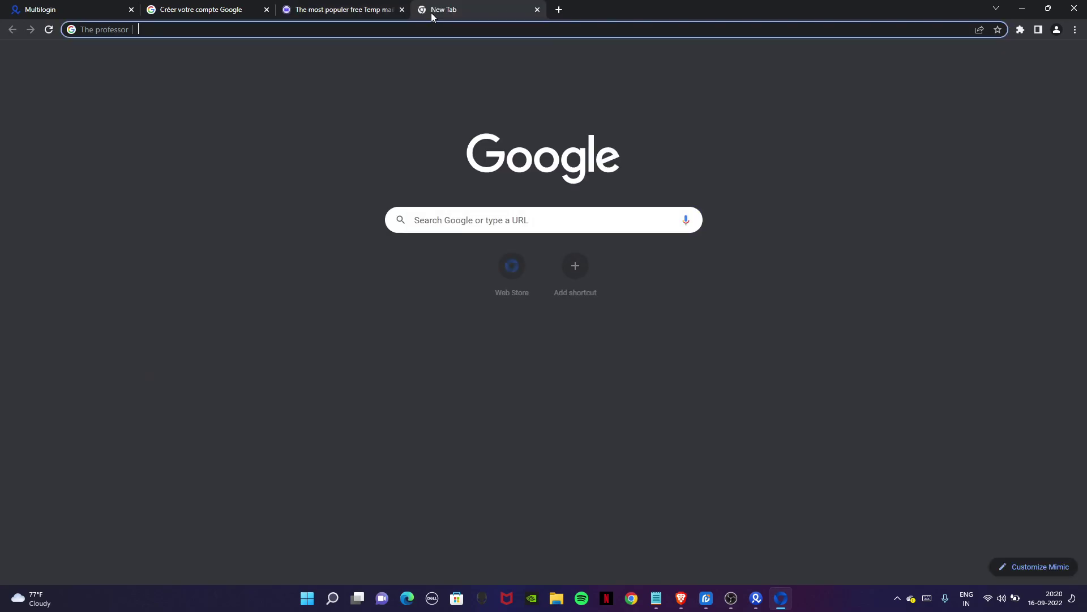
text(FAKENAMEGEN)
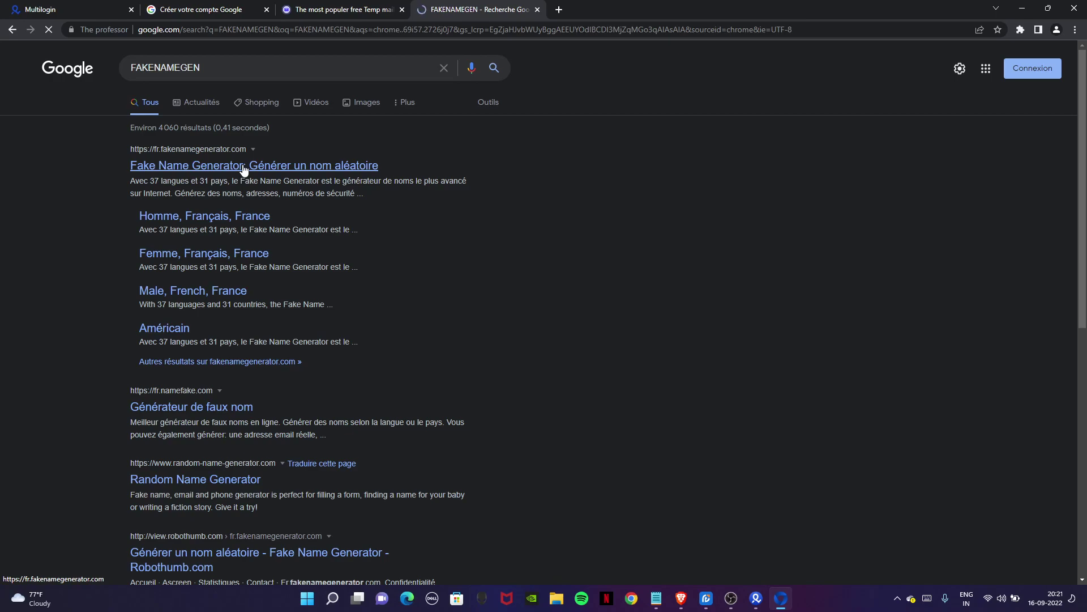
click(243, 165)
click(342, 9)
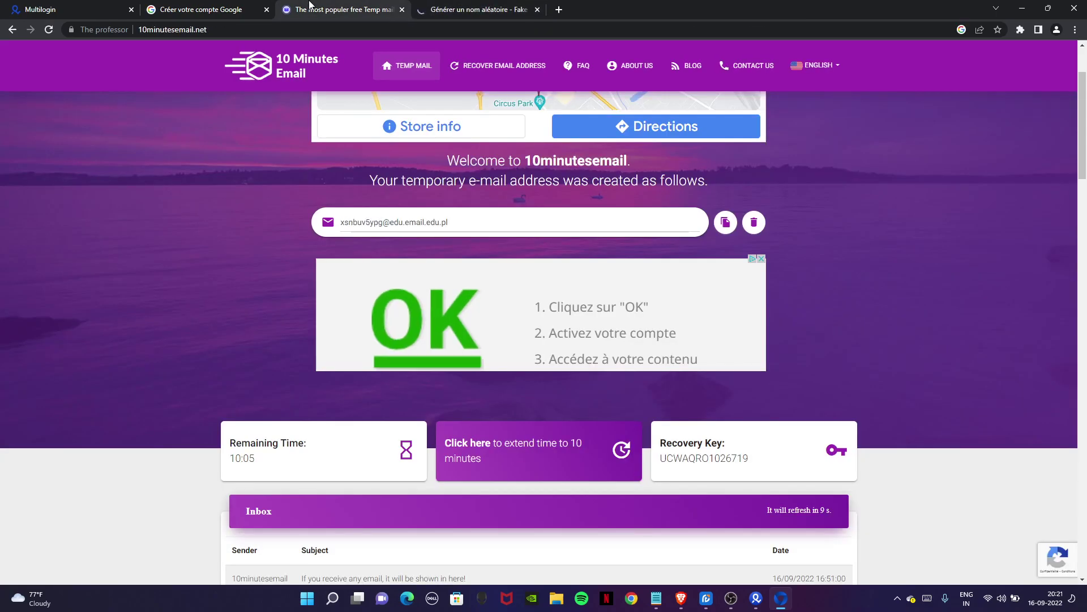
click(520, 6)
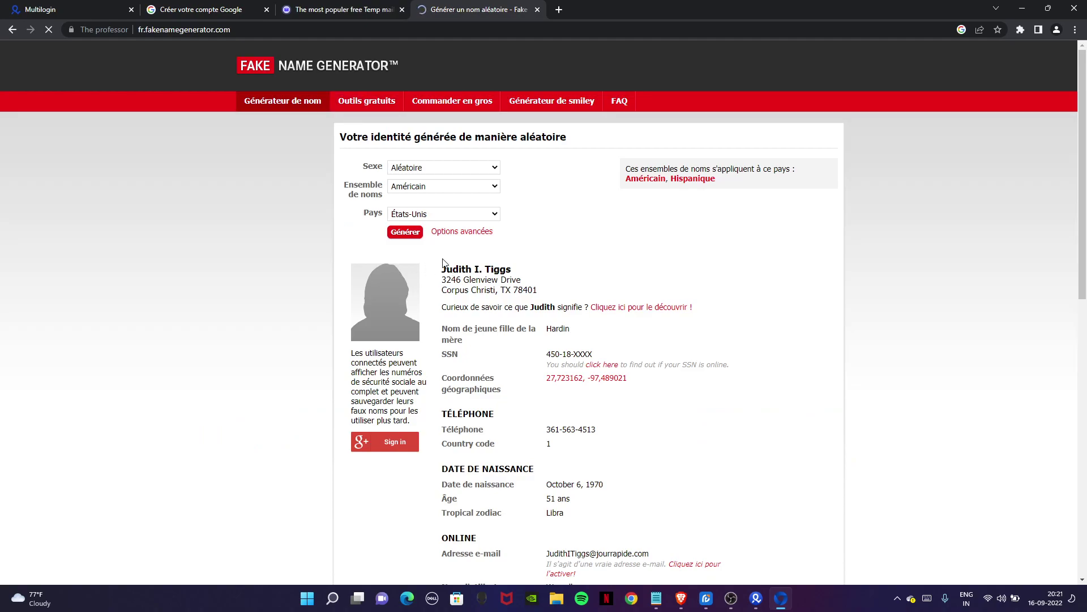
Set the name set to Français and the country to France
click(426, 186)
text(fr)
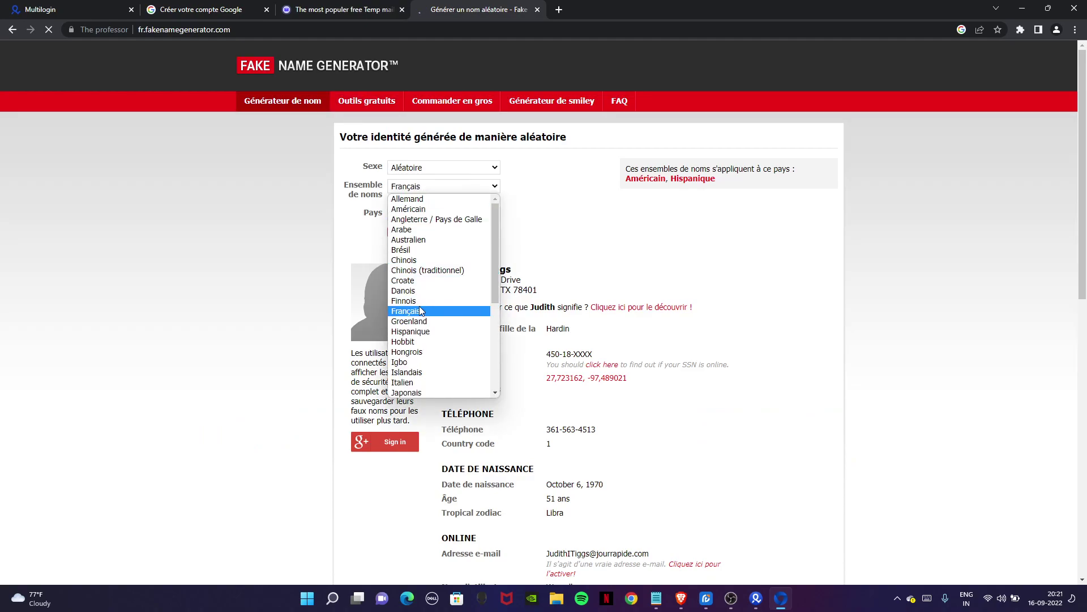
click(420, 311)
click(429, 188)
click(414, 301)
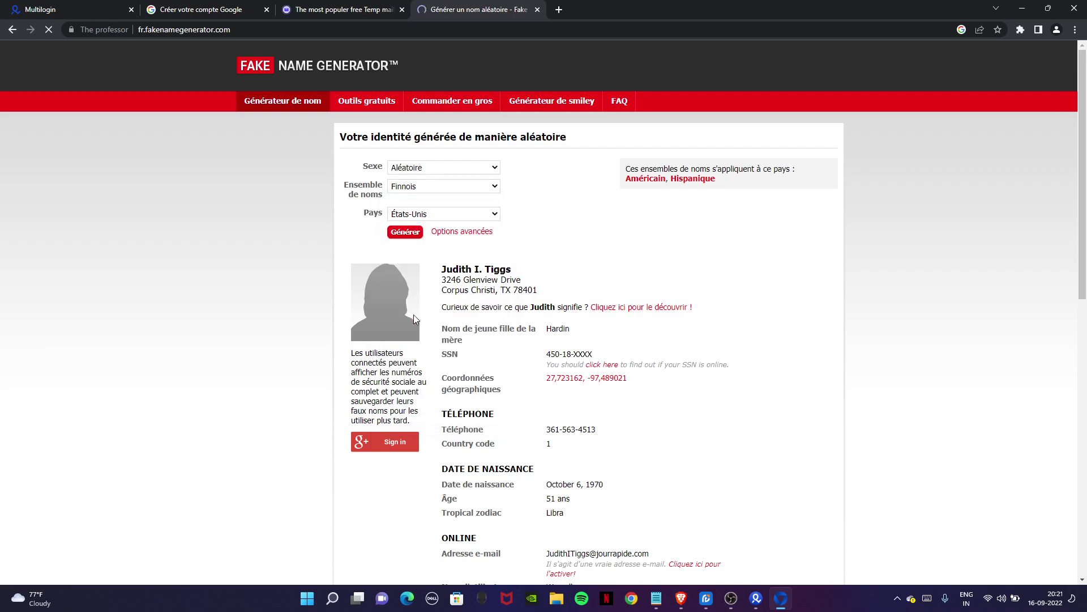
text(fr)
click(436, 215)
text(fr)
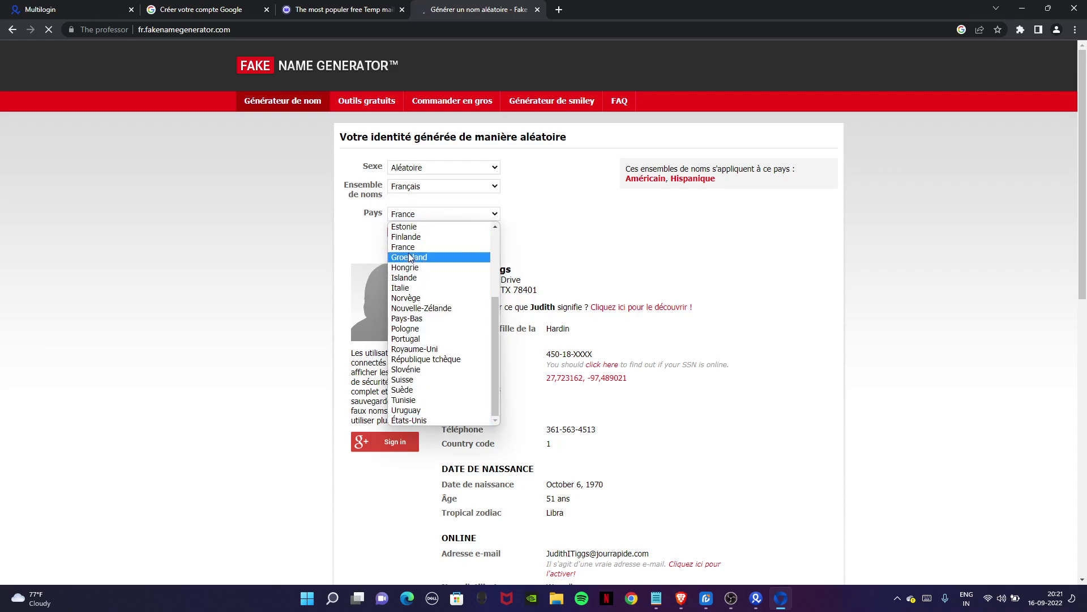
text(fi)
key(Return)
click(437, 214)
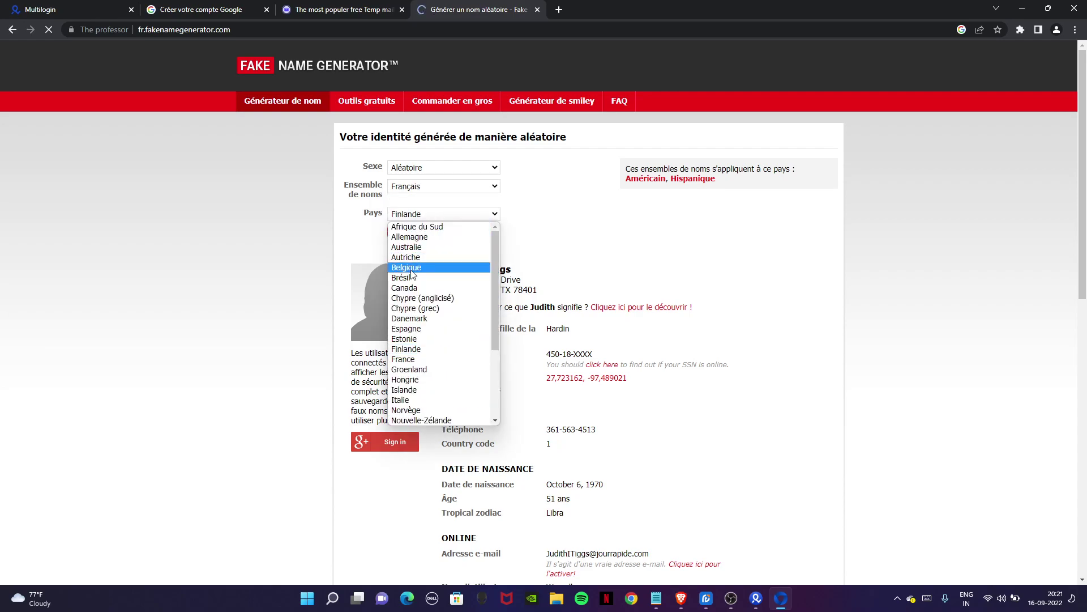
text(fr)
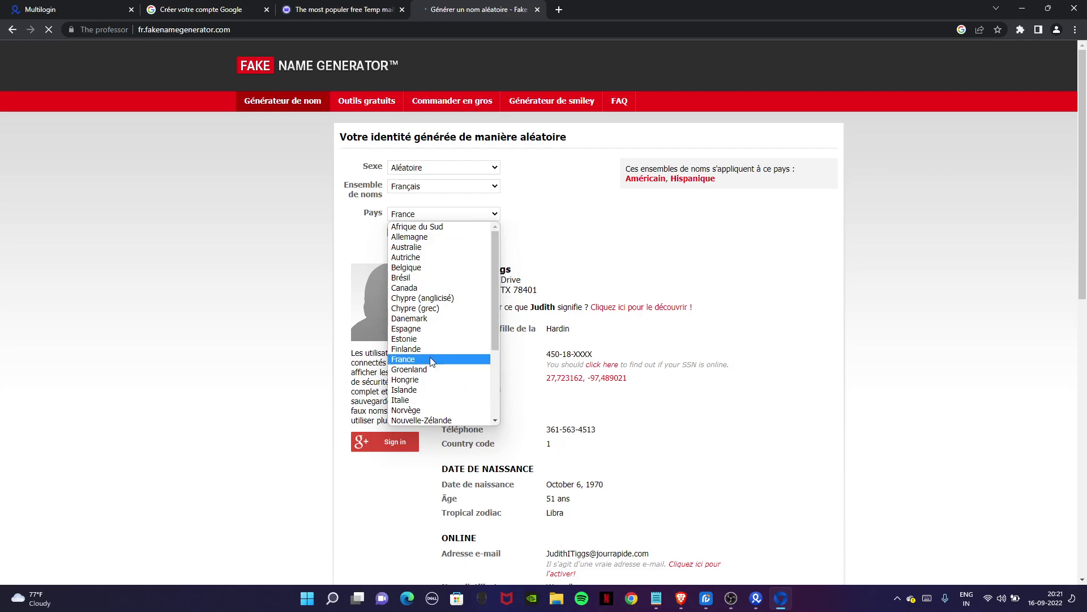
click(432, 359)
Generate a new French identity and select its full name for copying
click(406, 231)
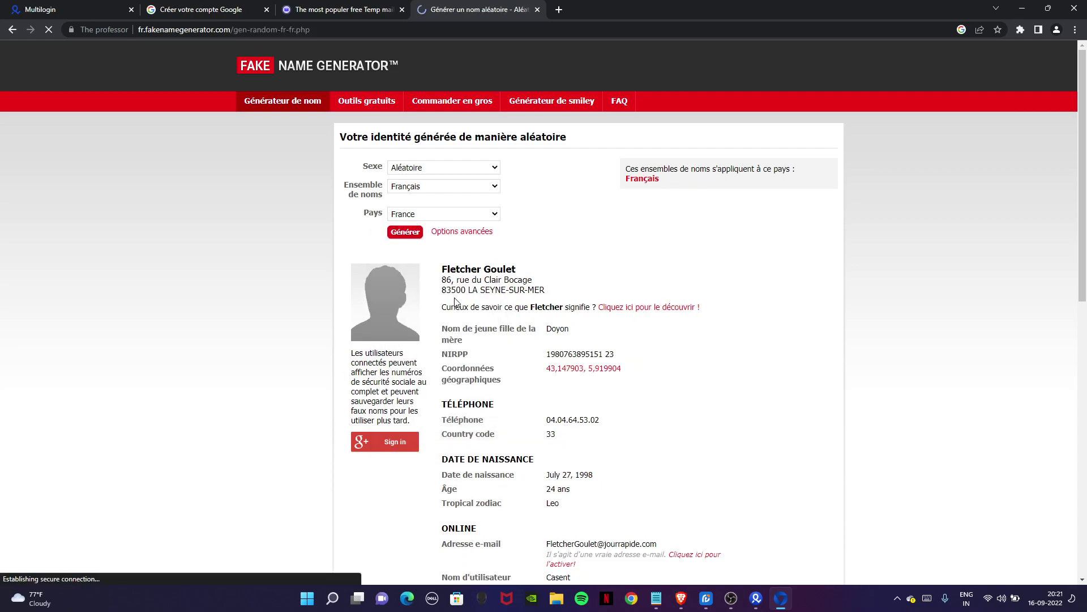
triple_click(461, 272)
click(464, 273)
triple_click(473, 273)
right_click(470, 261)
key(Escape)
triple_click(460, 270)
right_click(459, 270)
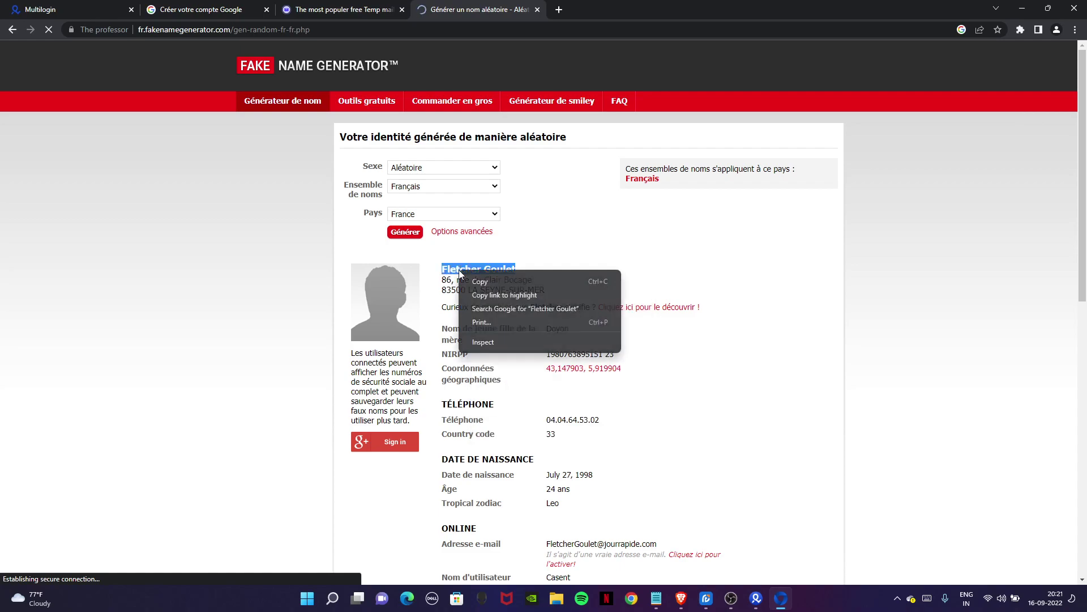
Fill Prénom and Nom on the Google form with the generated first name and surname
click(496, 279)
key(ctrl+2)
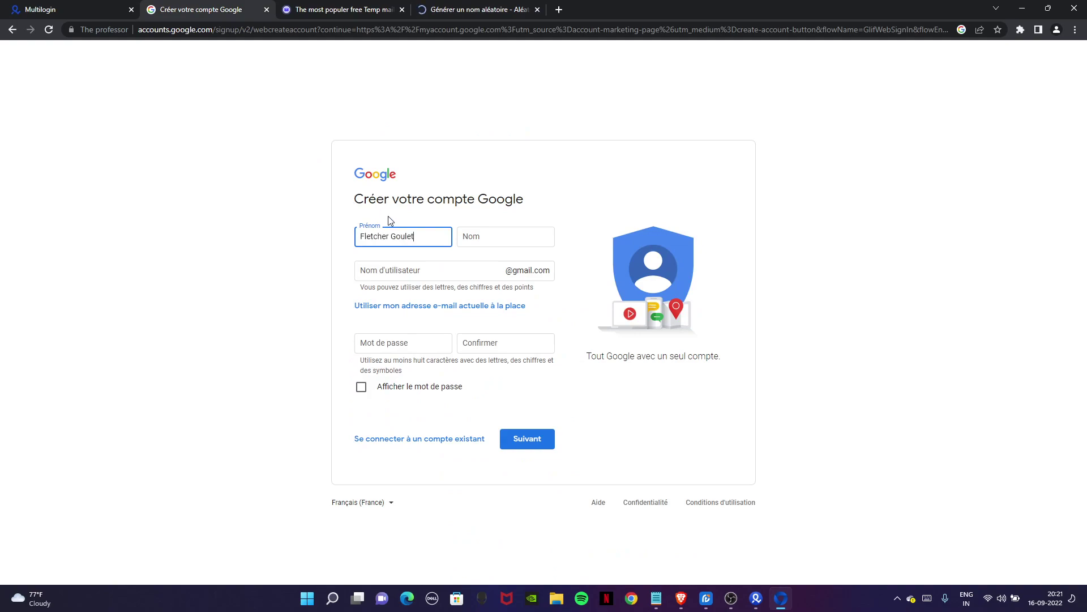
double_click(404, 237)
key(ctrl+x)
click(476, 232)
key(ctrl+v)
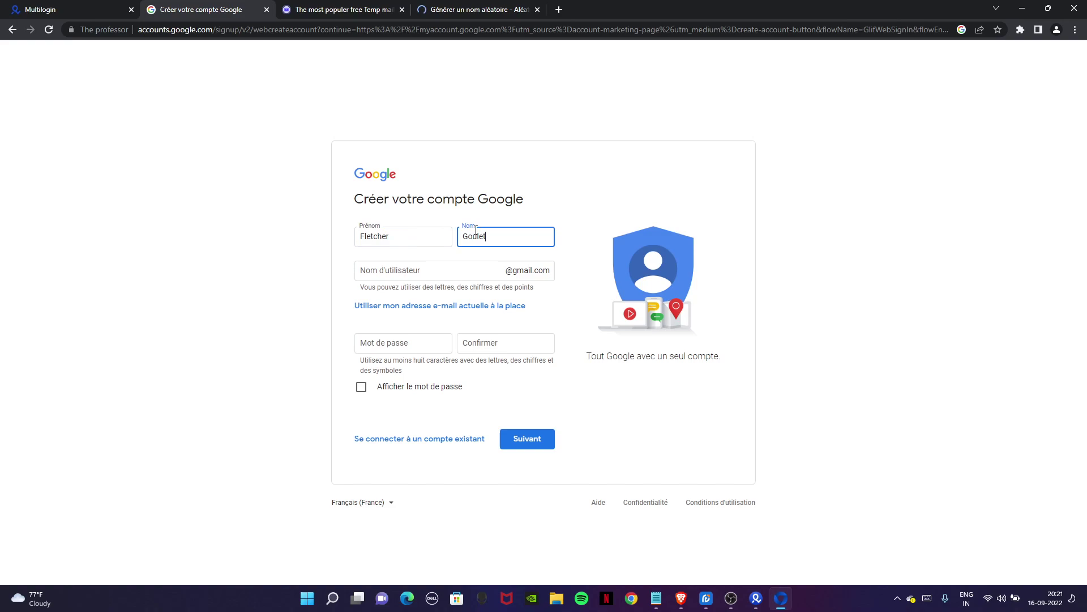
click(326, 286)
Choose 'Utiliser mon adresse e-mail actuelle' and copy the temporary 10minutesemail address
click(502, 310)
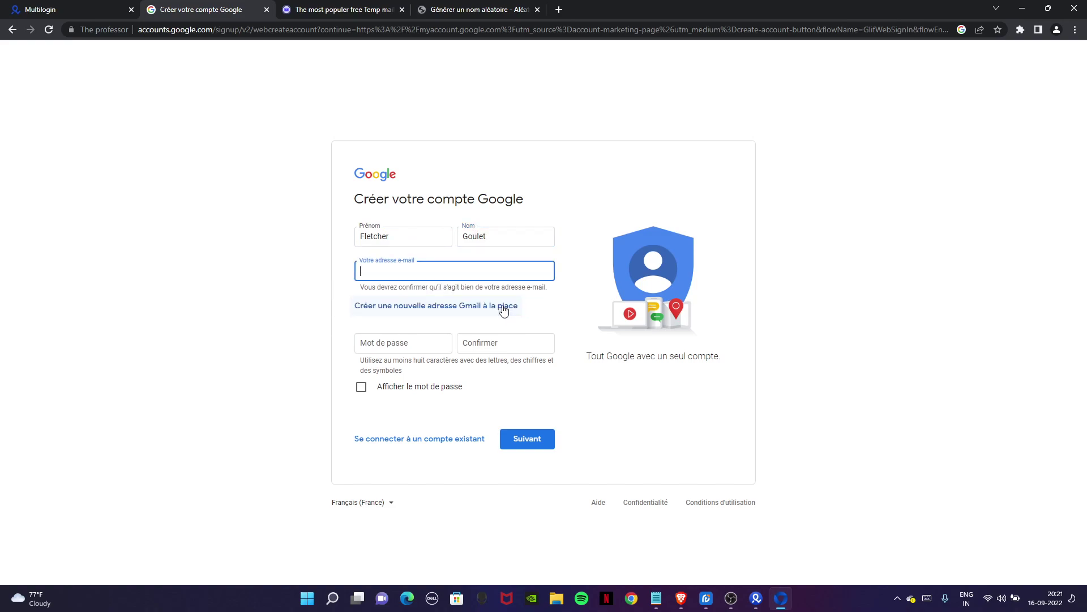
click(374, 9)
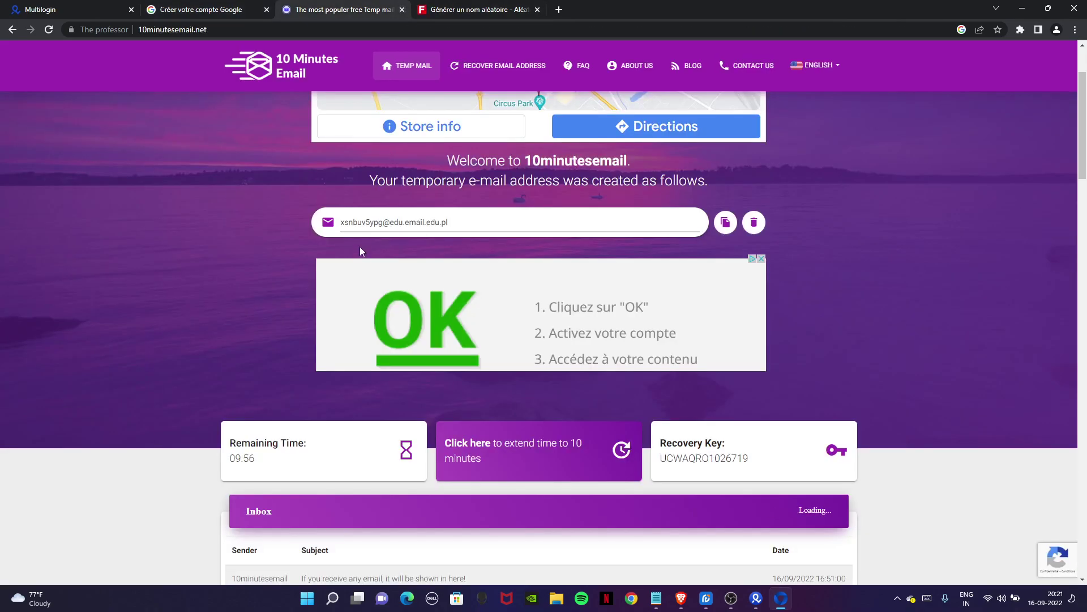
click(725, 222)
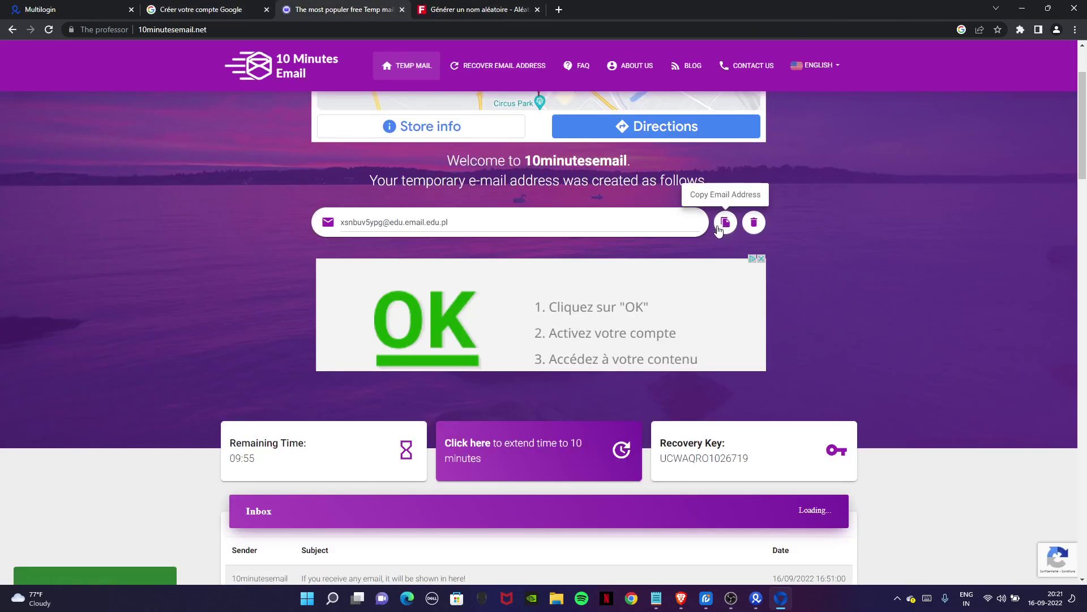
Paste the temporary address as the account e-mail, enter the password twice, and click Suivant
click(269, 5)
key(ctrl+v)
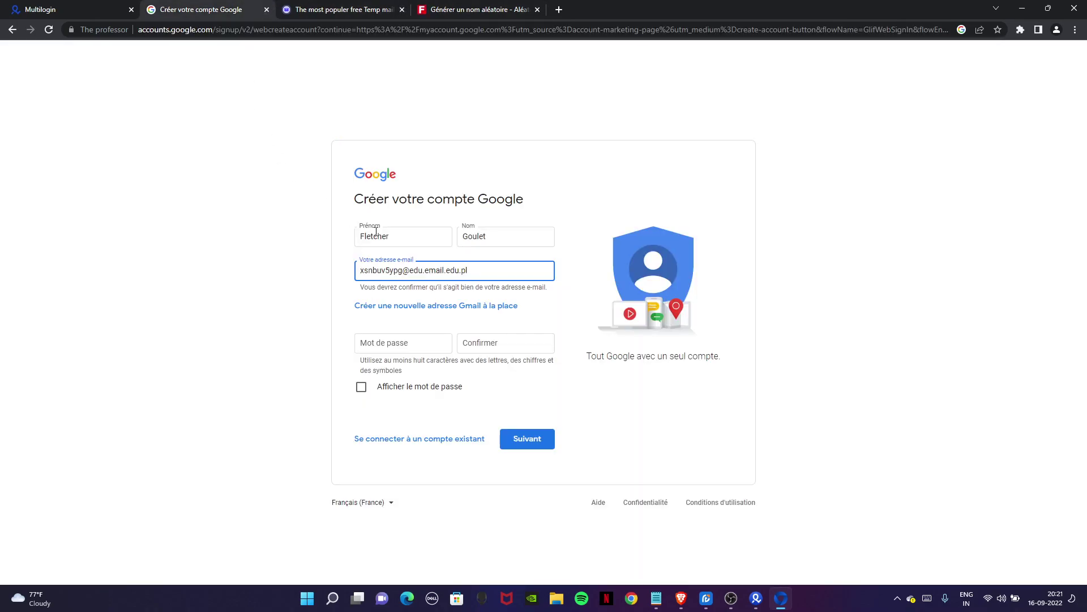
click(391, 344)
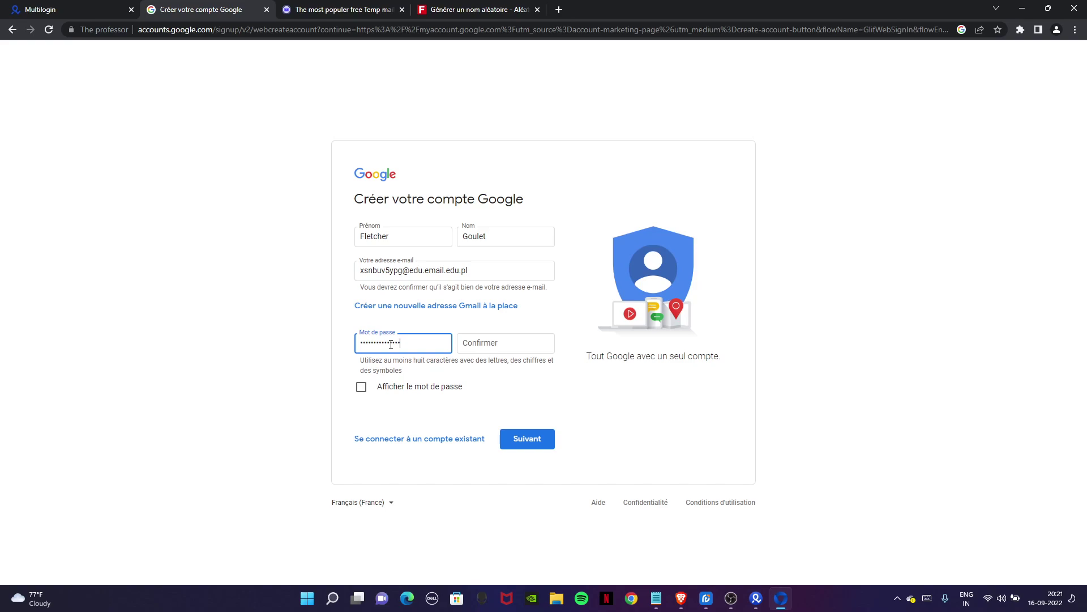
key(Tab)
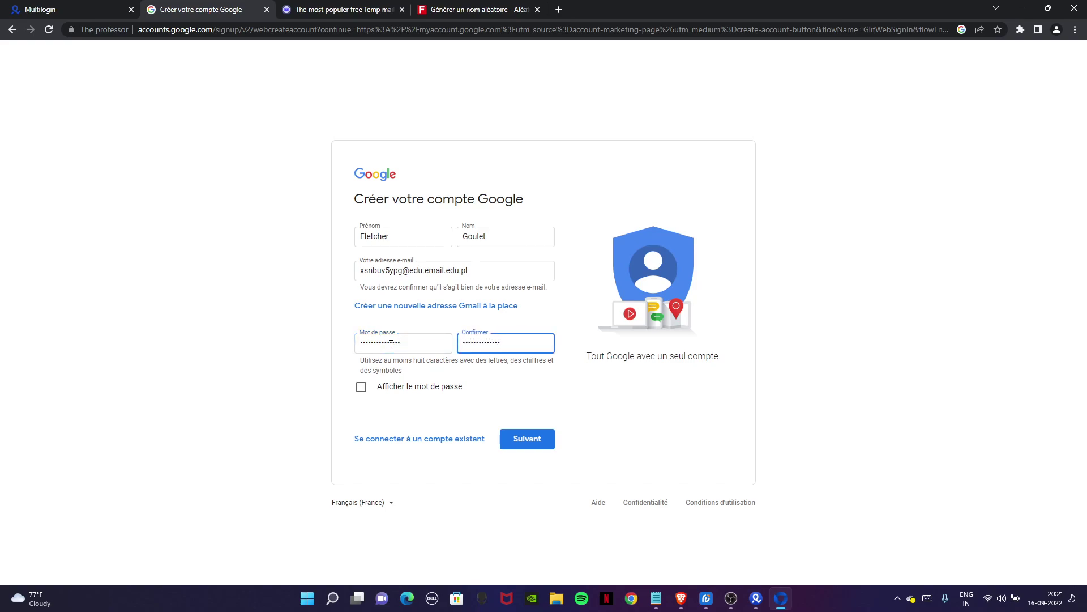
click(528, 445)
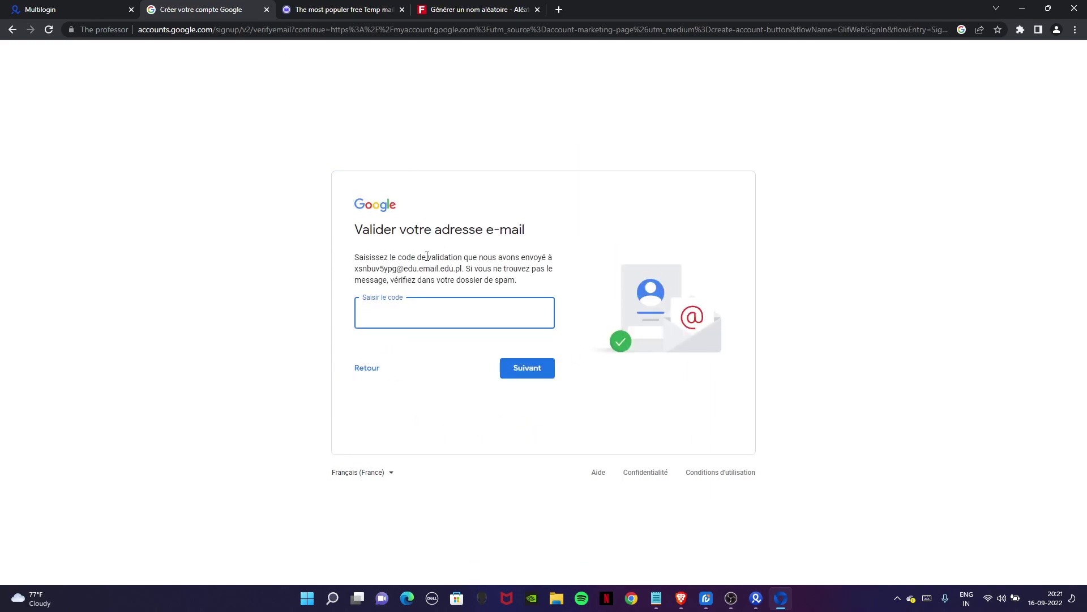
triple_click(428, 269)
click(319, 7)
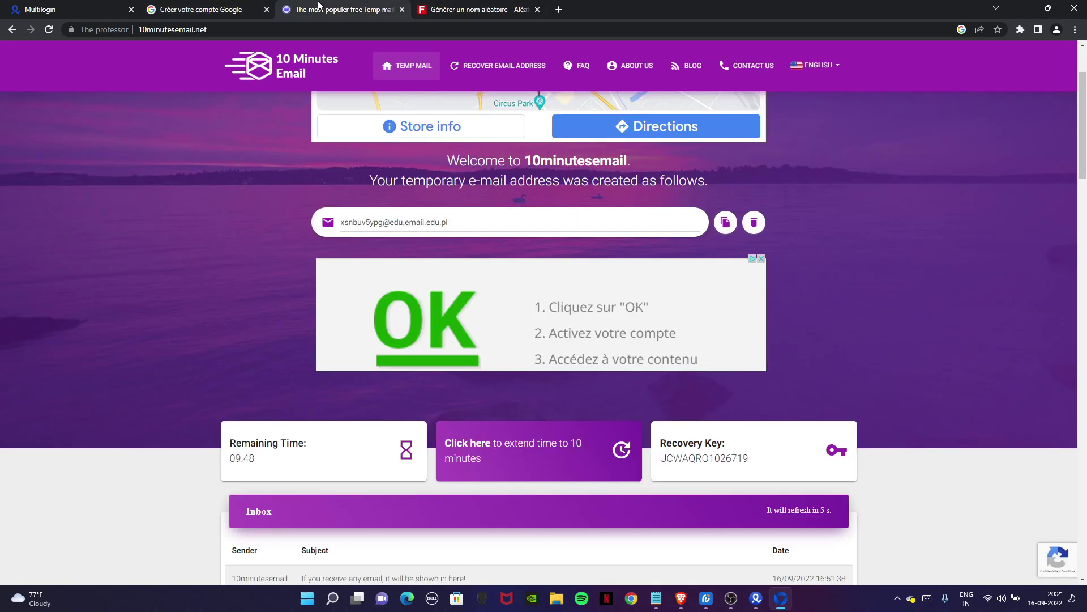
scroll(406, 374, down, 3)
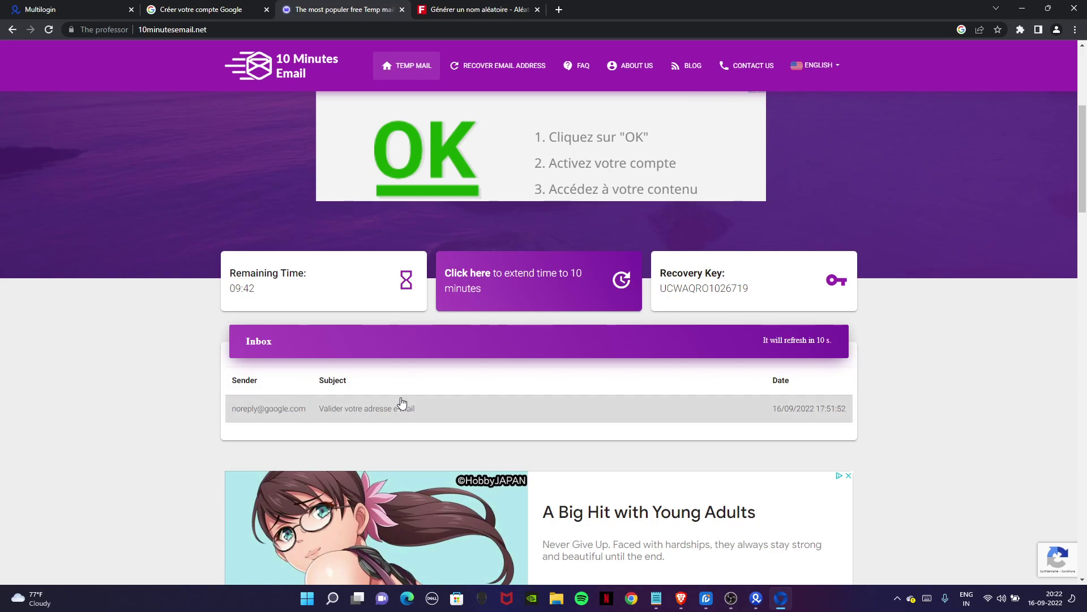
click(270, 407)
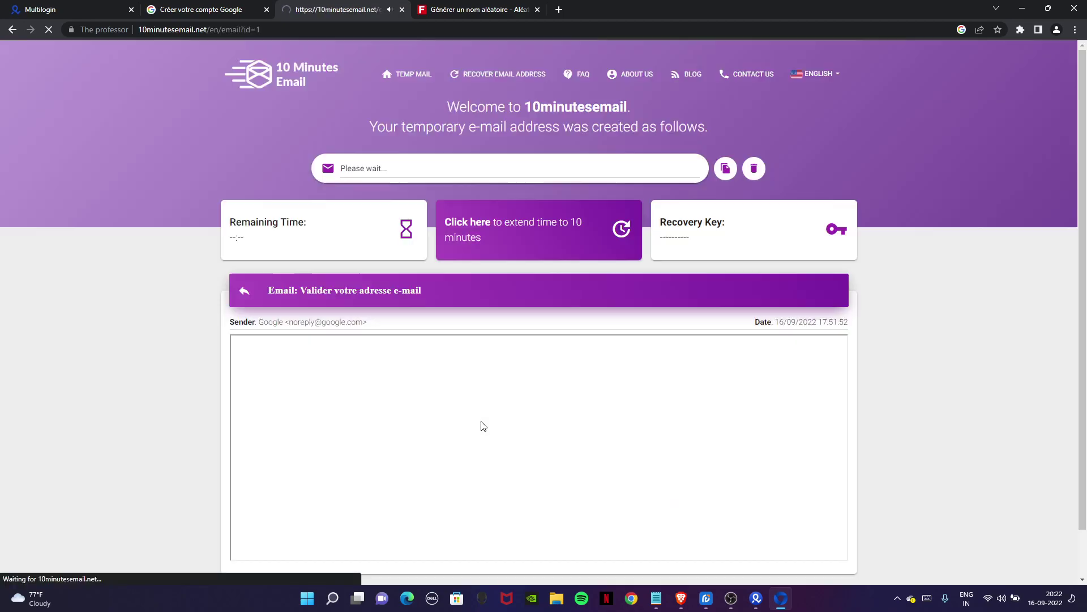
double_click(532, 418)
right_click(532, 418)
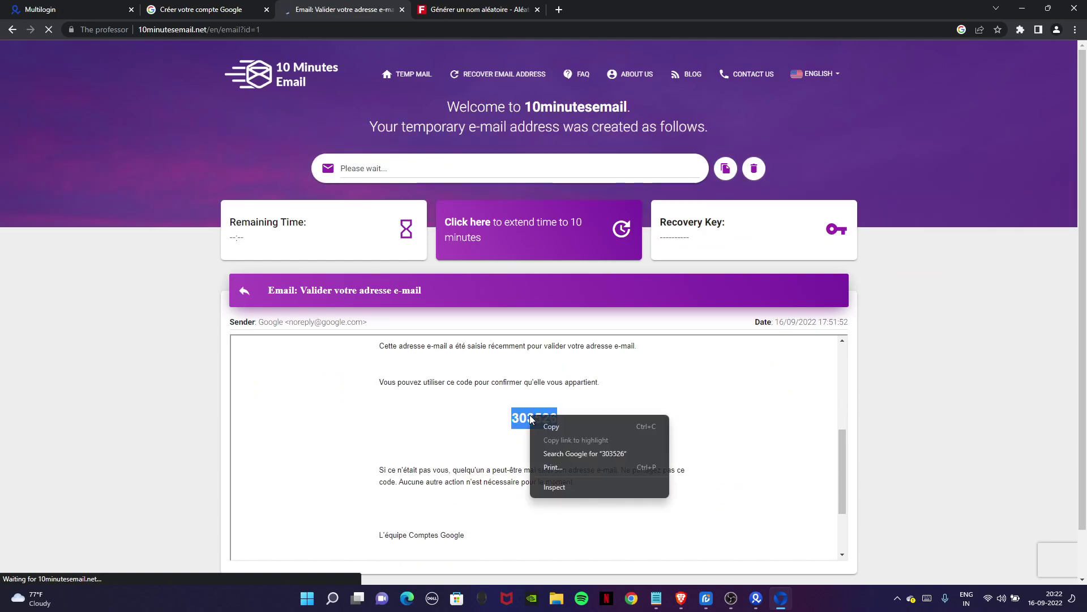
click(551, 425)
Paste the code into Saisir le code on the Google page and submit it
click(201, 10)
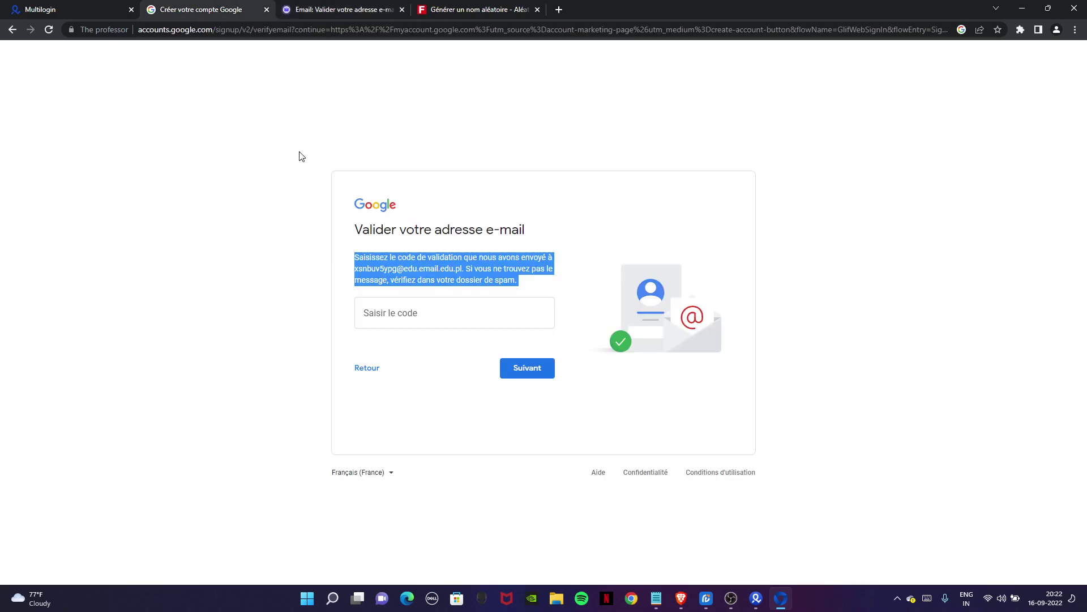
right_click(432, 311)
click(485, 386)
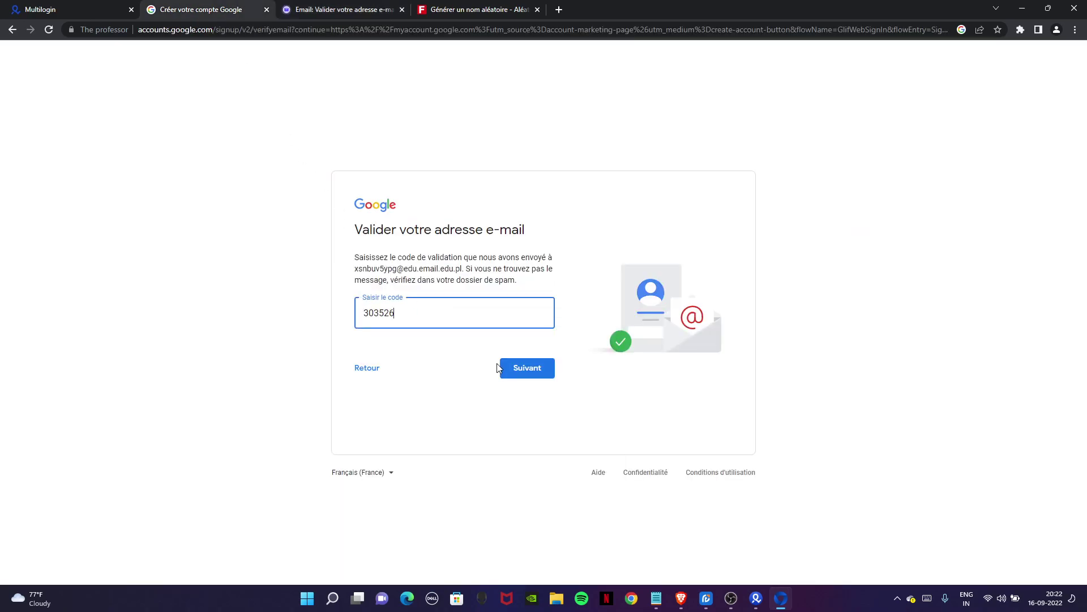
click(535, 379)
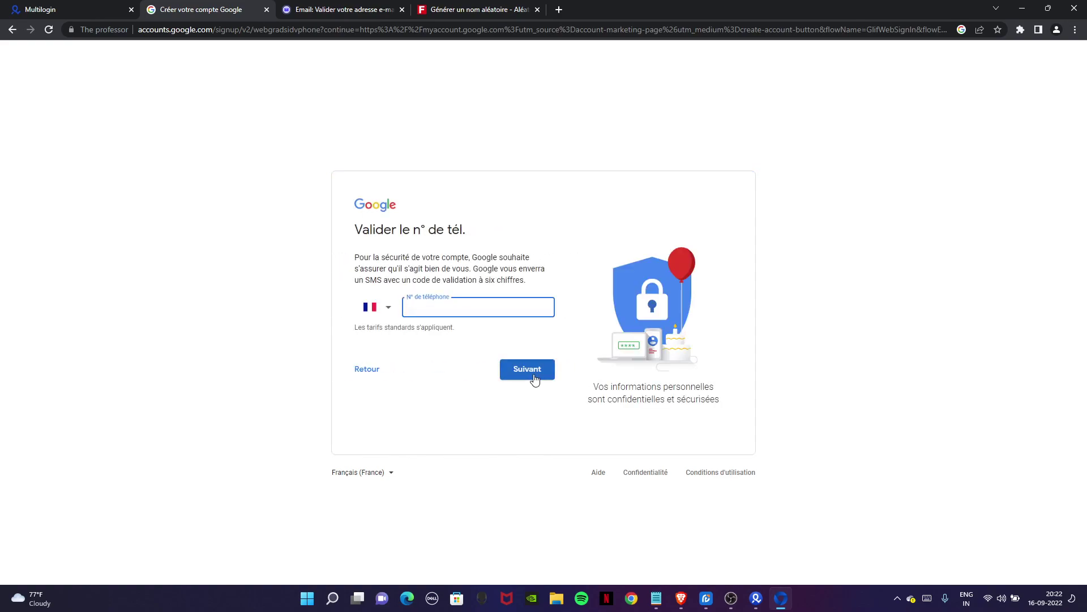
click(682, 600)
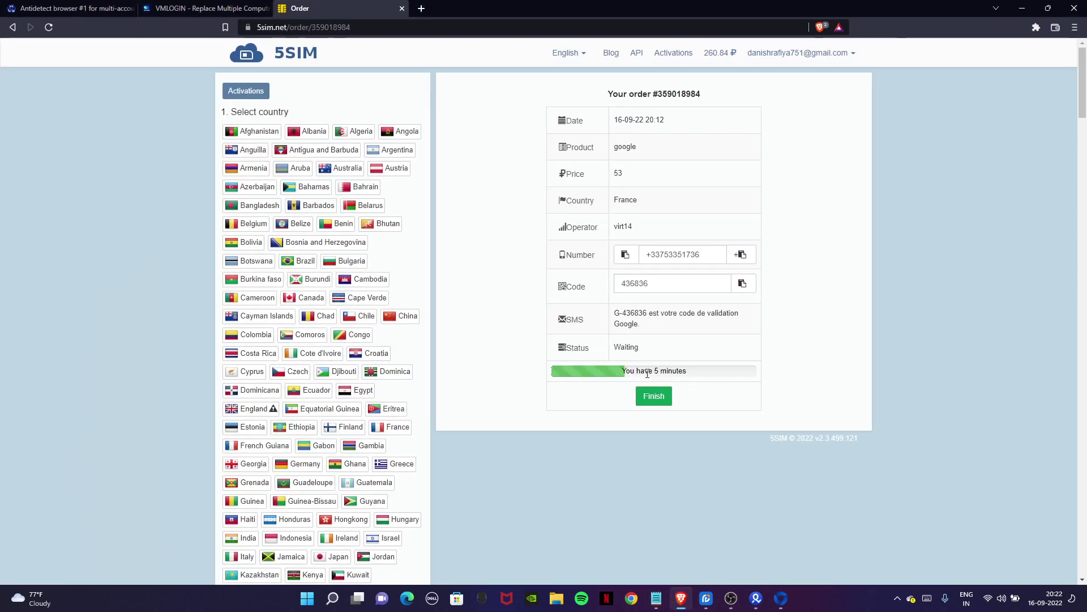
drag(693, 372, 625, 373)
click(717, 418)
click(742, 255)
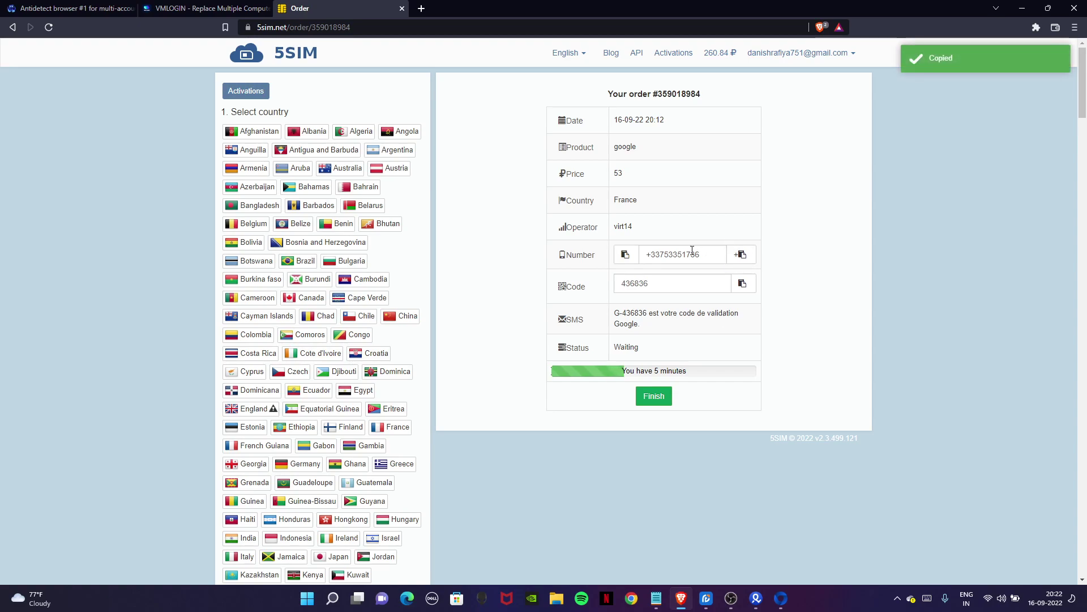
triple_click(692, 251)
right_click(692, 251)
click(722, 296)
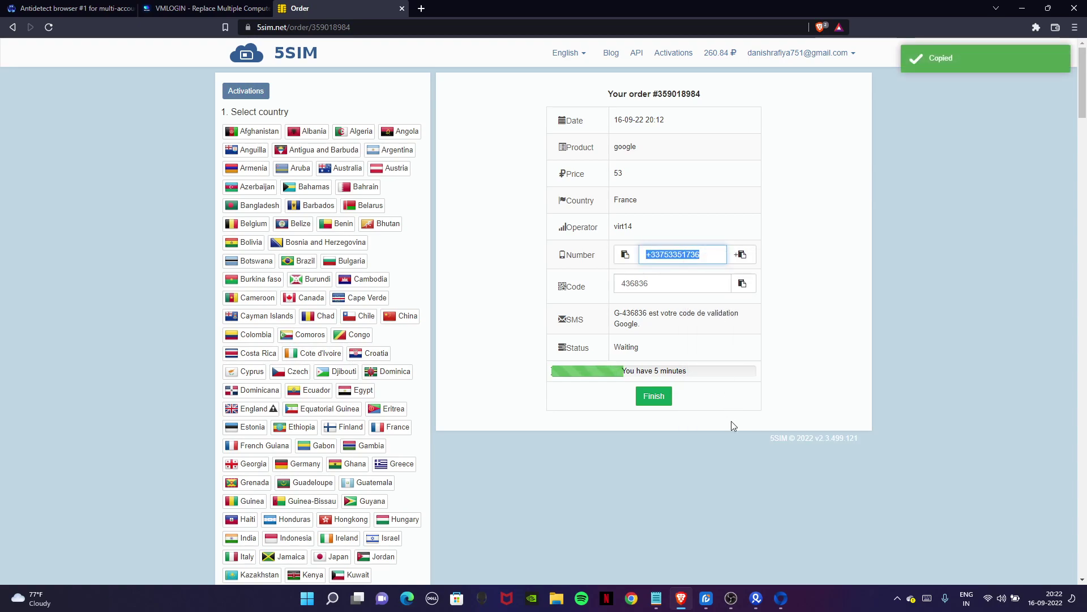
click(789, 603)
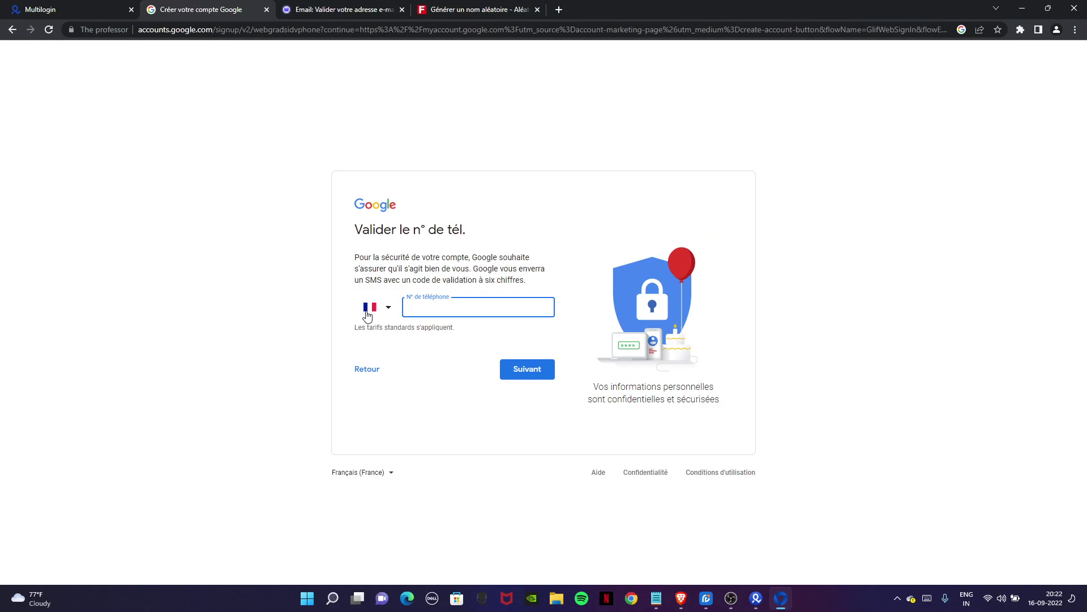
Paste the rented French phone number into N° de téléphone and submit it
key(ctrl+v)
click(529, 373)
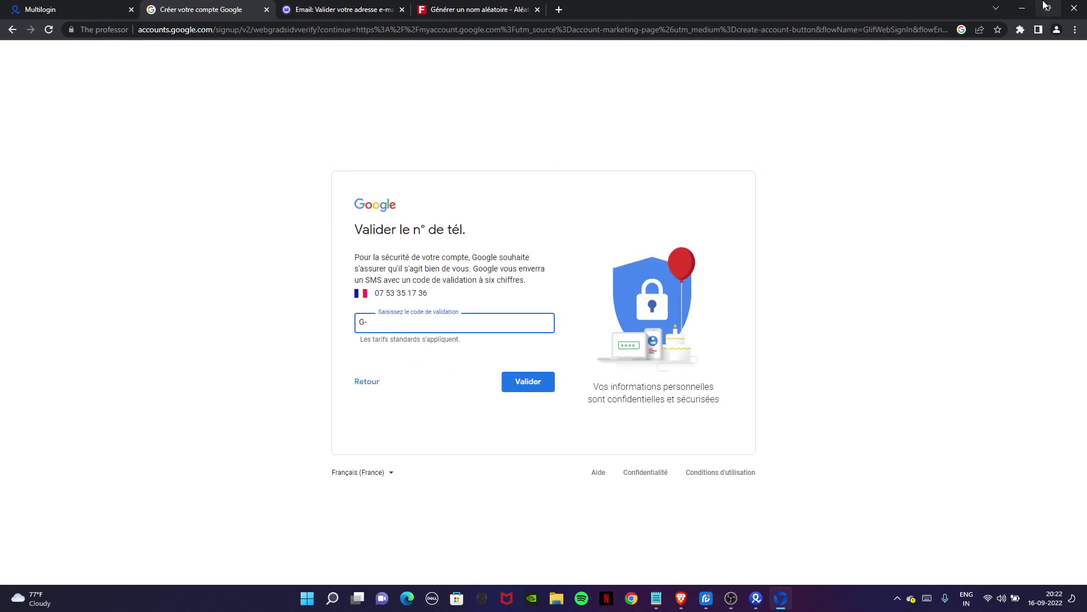
Copy the SMS code from the 5SIM order history and submit it on Google's verification page
click(1023, 7)
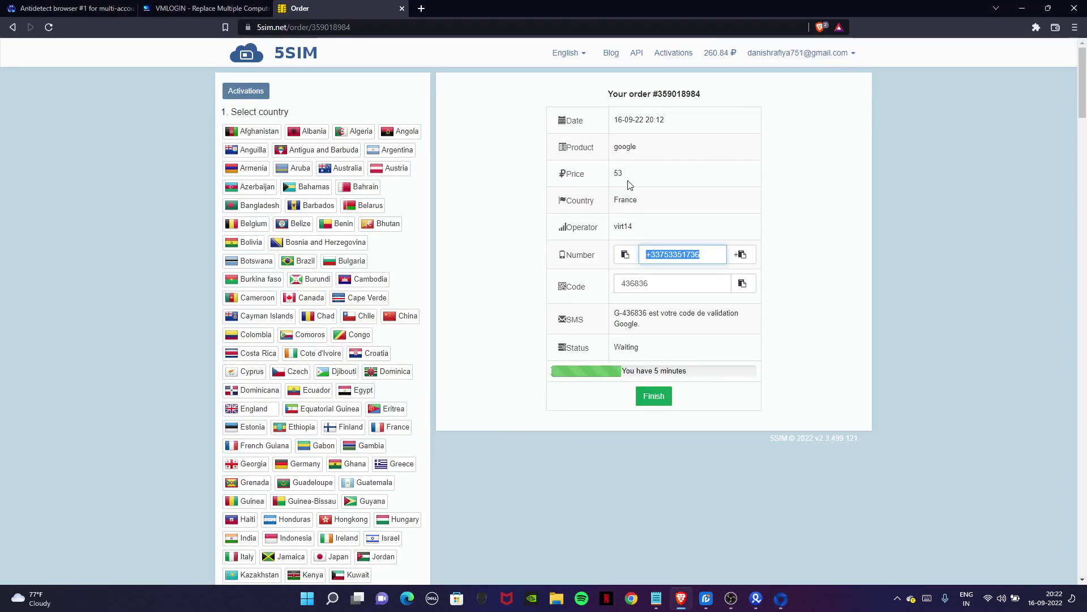
click(672, 54)
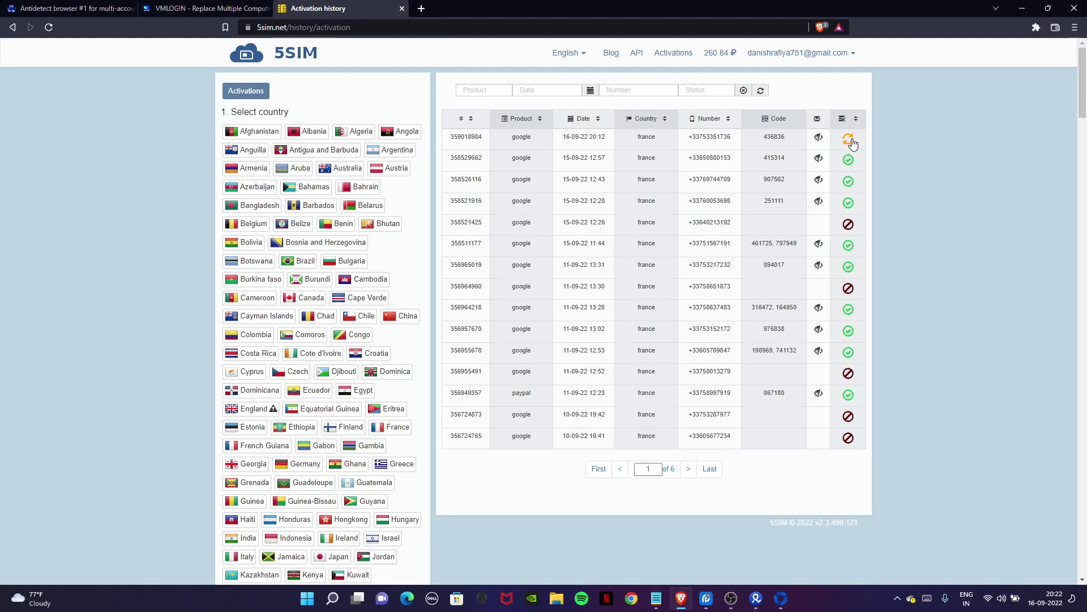
click(849, 140)
double_click(633, 284)
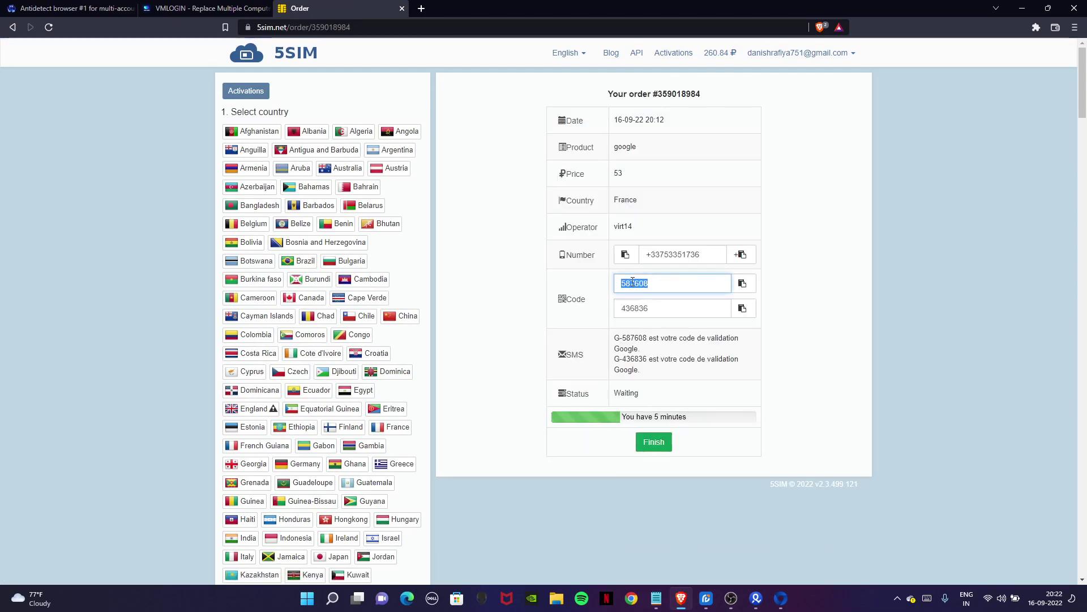
right_click(633, 283)
click(671, 324)
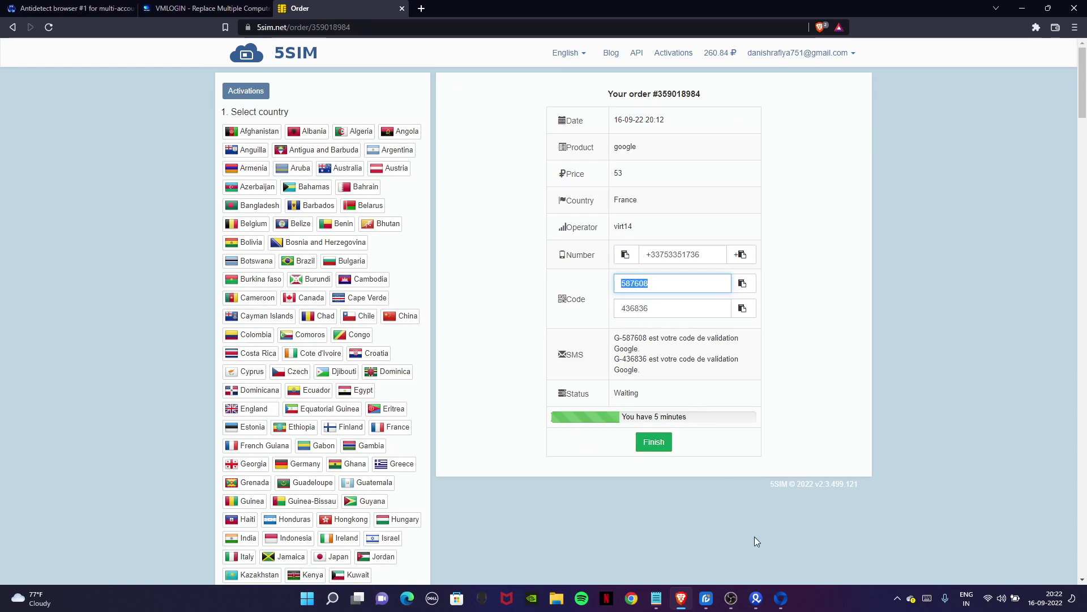
click(780, 595)
key(Return)
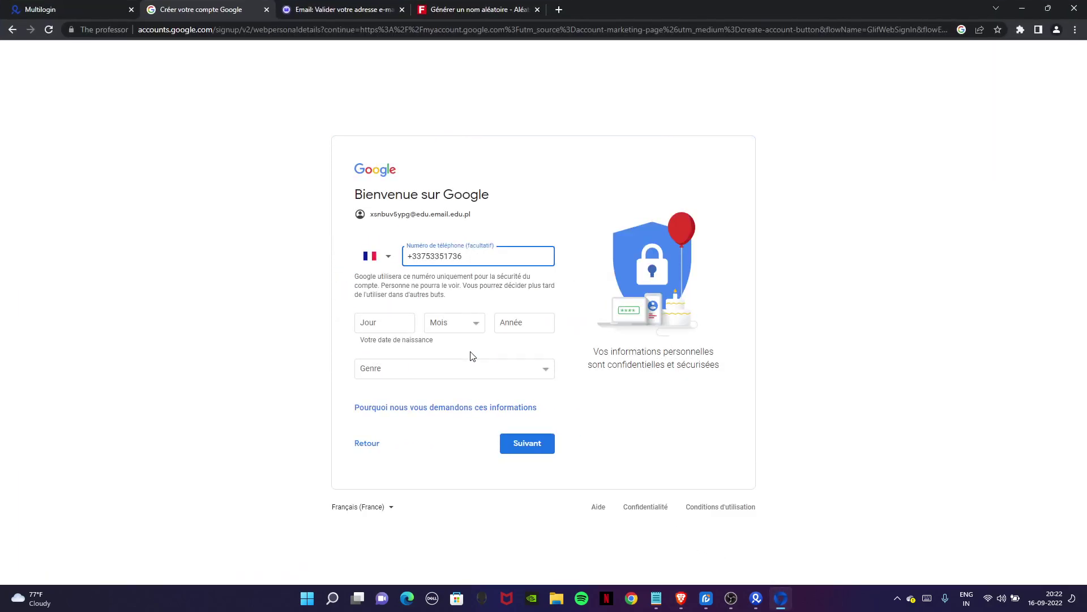
click(377, 322)
text(10)
click(454, 323)
click(450, 374)
click(521, 322)
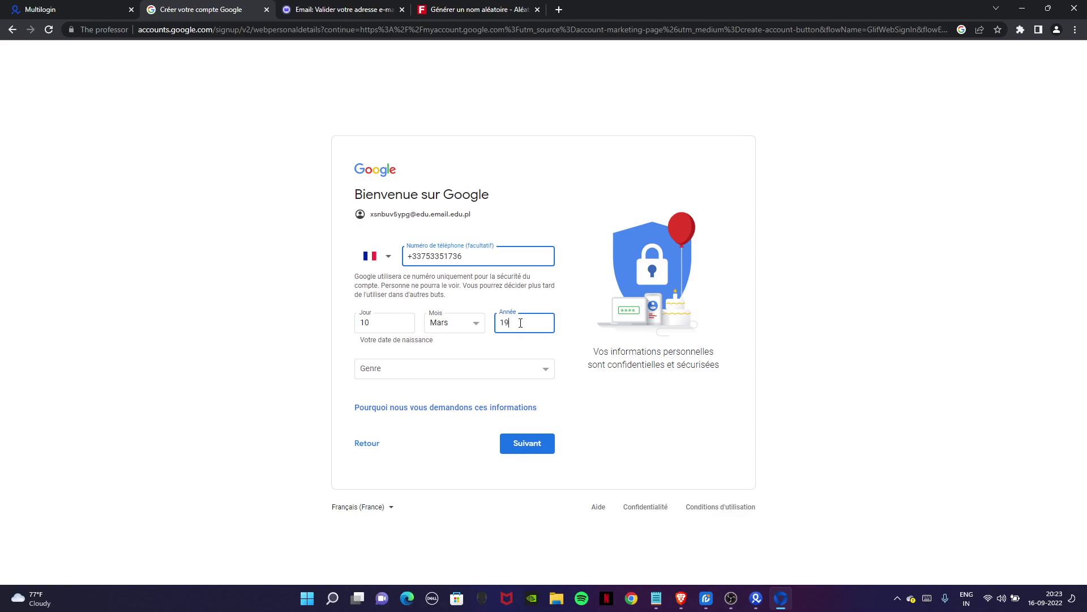
click(448, 376)
click(445, 382)
click(527, 442)
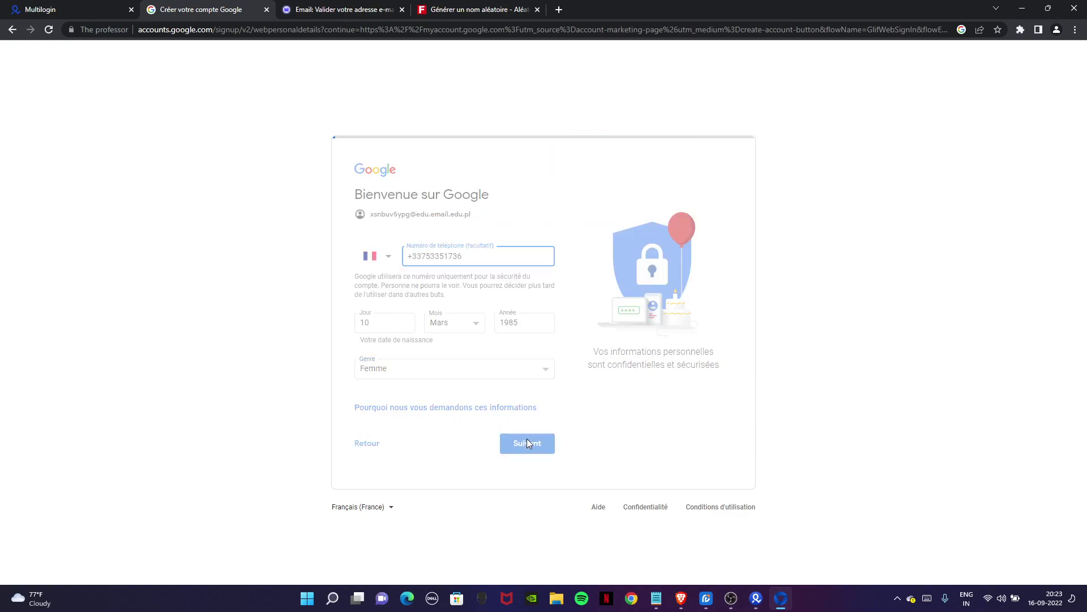
click(507, 451)
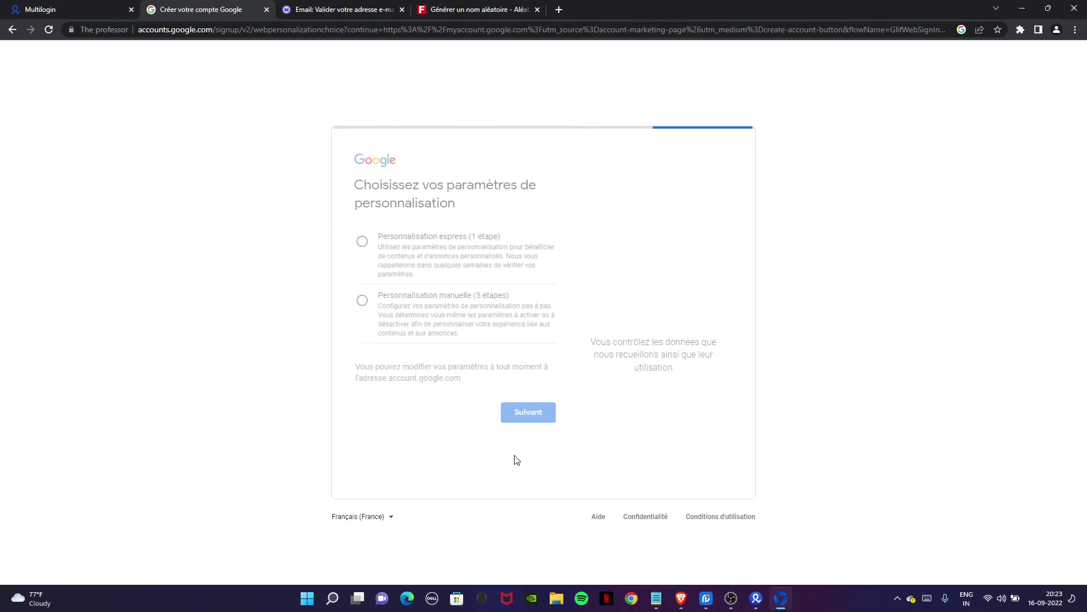
Choose Personnalisation express, confirm the privacy settings, and accept Google's terms
click(526, 439)
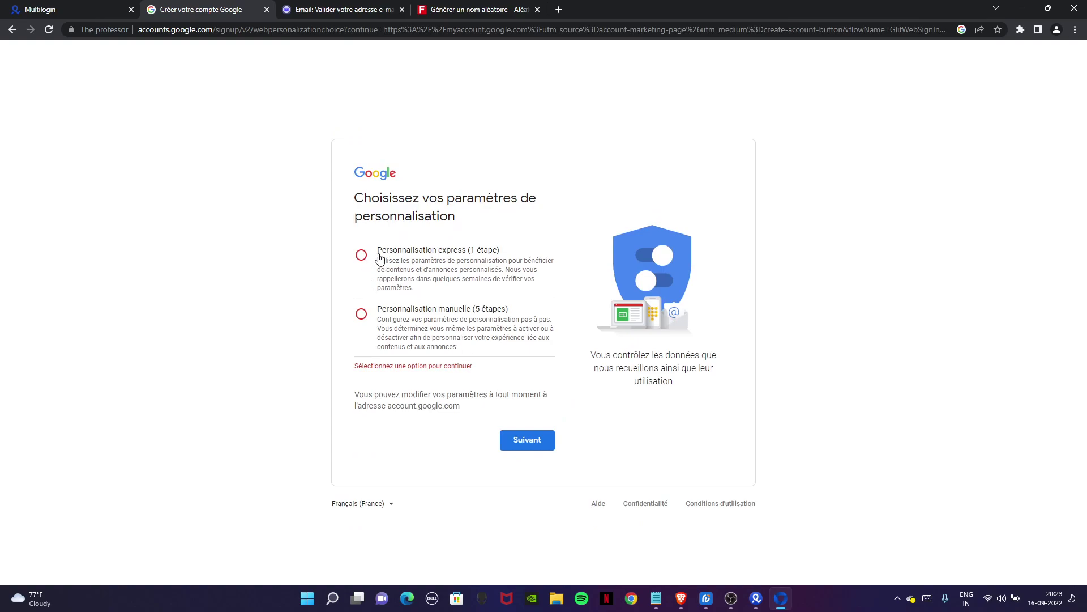
click(380, 258)
click(537, 429)
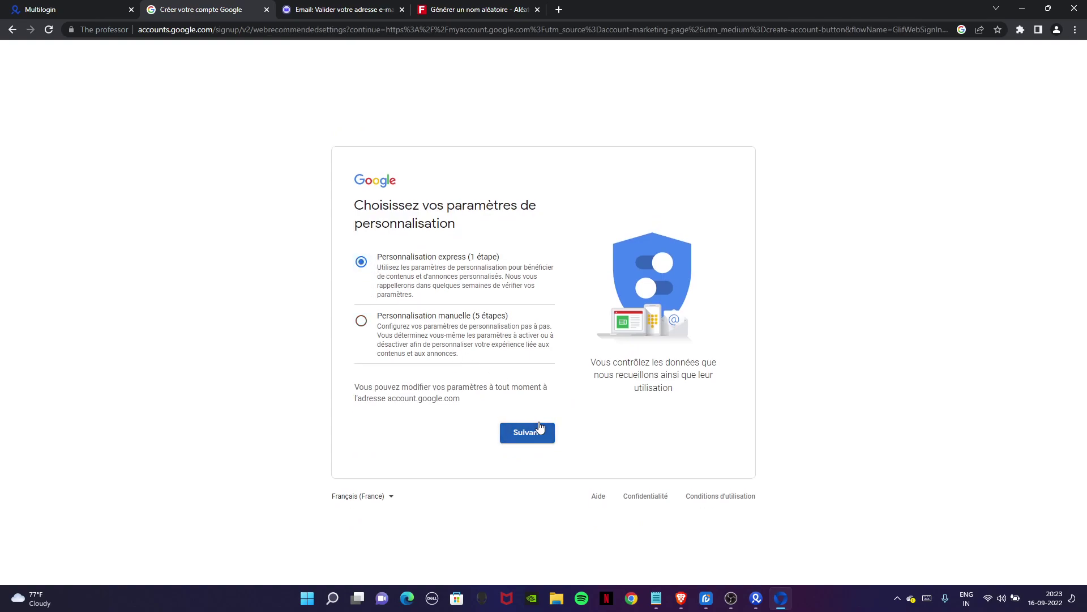
scroll(555, 483, down, 15)
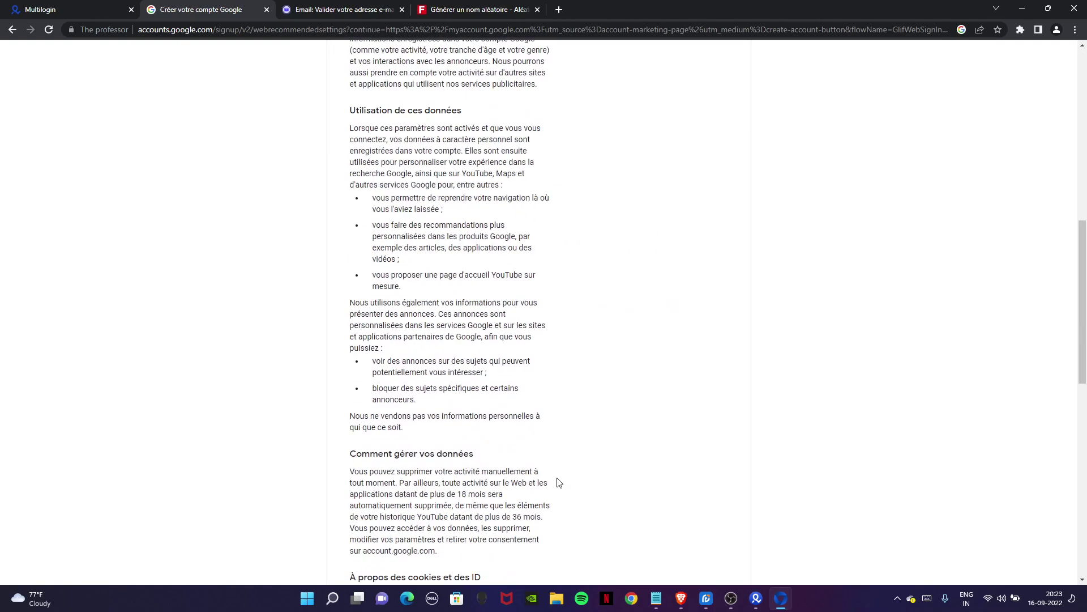
scroll(560, 492, down, 3)
click(544, 503)
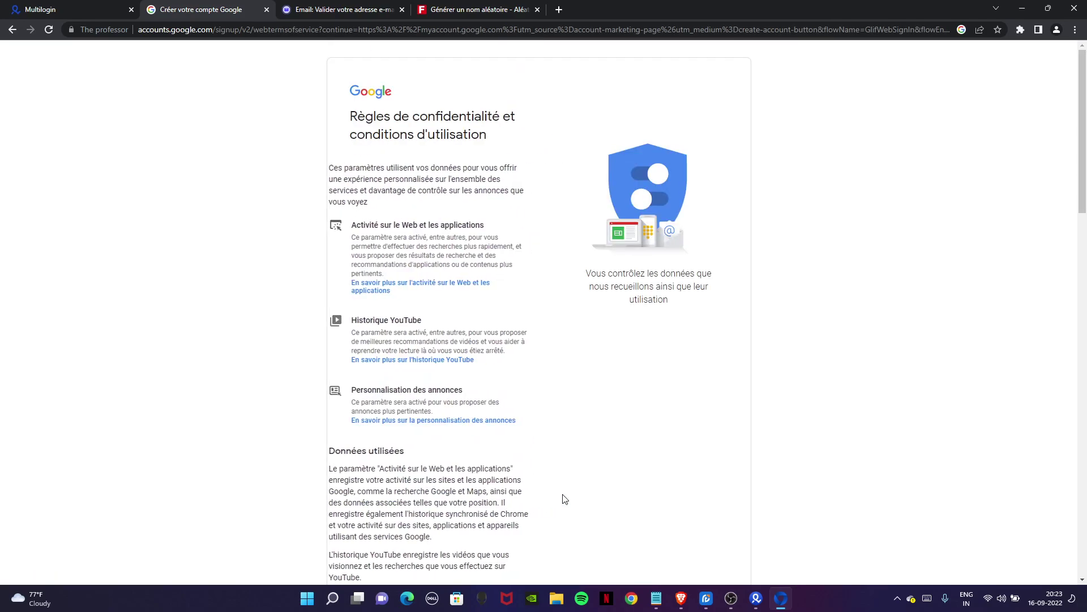
scroll(569, 494, down, 12)
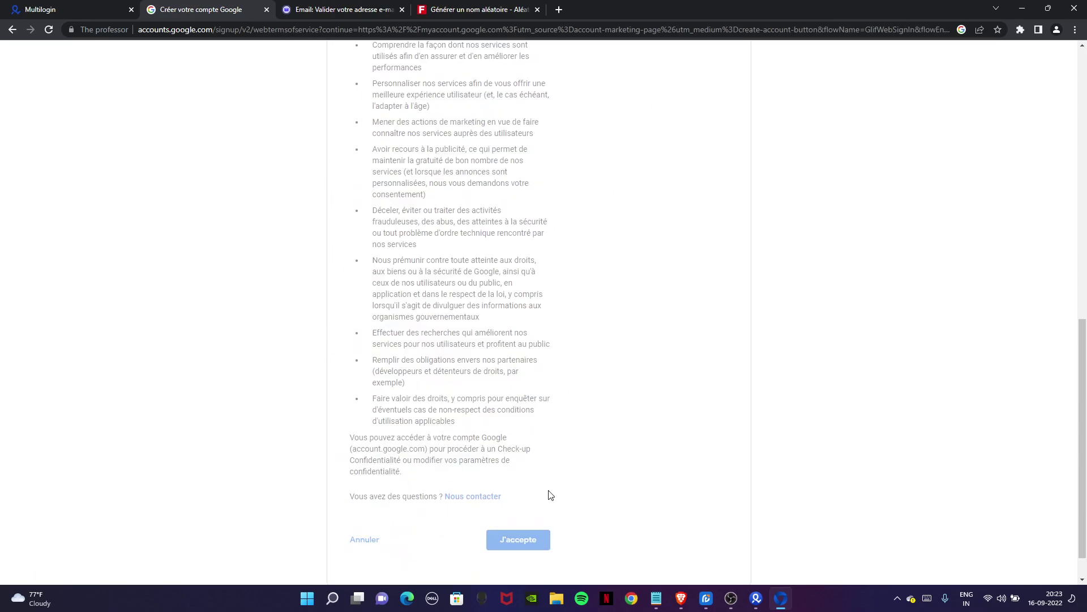
scroll(552, 459, down, 1)
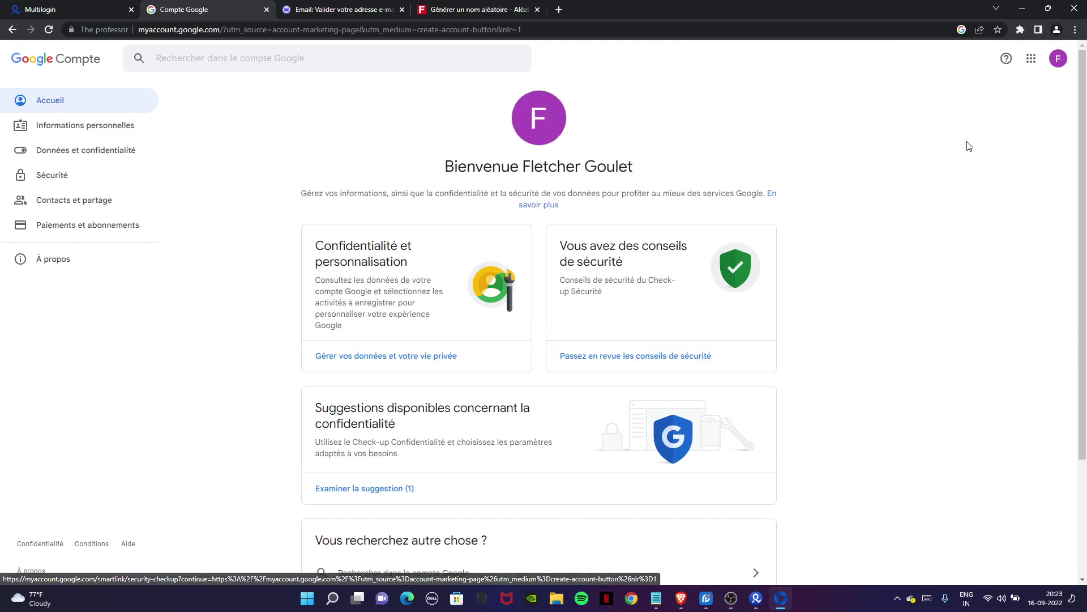
Check the new account's email address in the avatar menu
click(1057, 60)
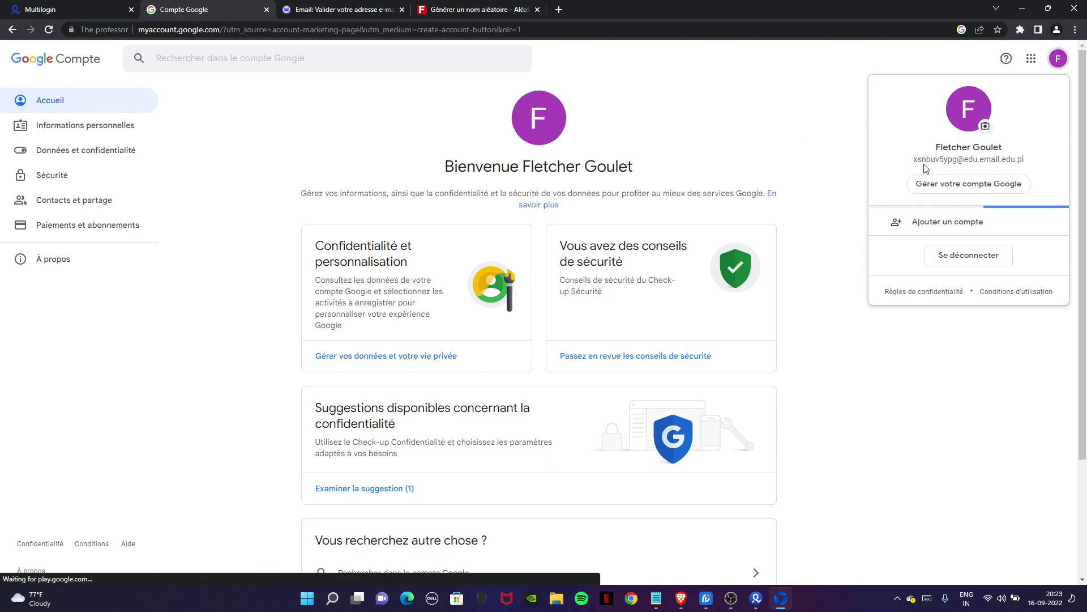
drag(922, 159, 1024, 158)
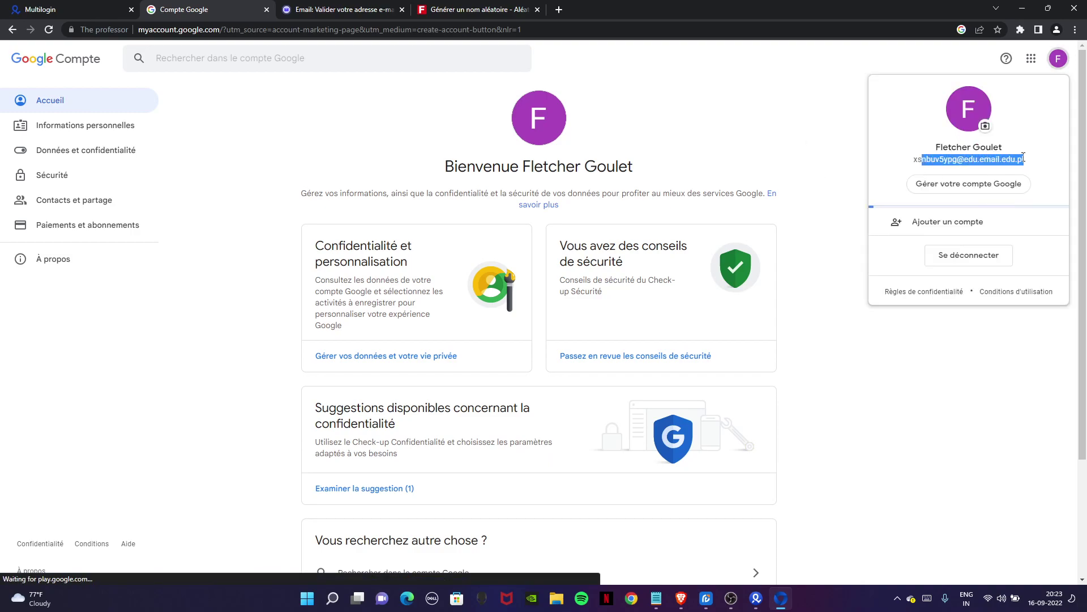
click(966, 160)
drag(957, 160, 1030, 165)
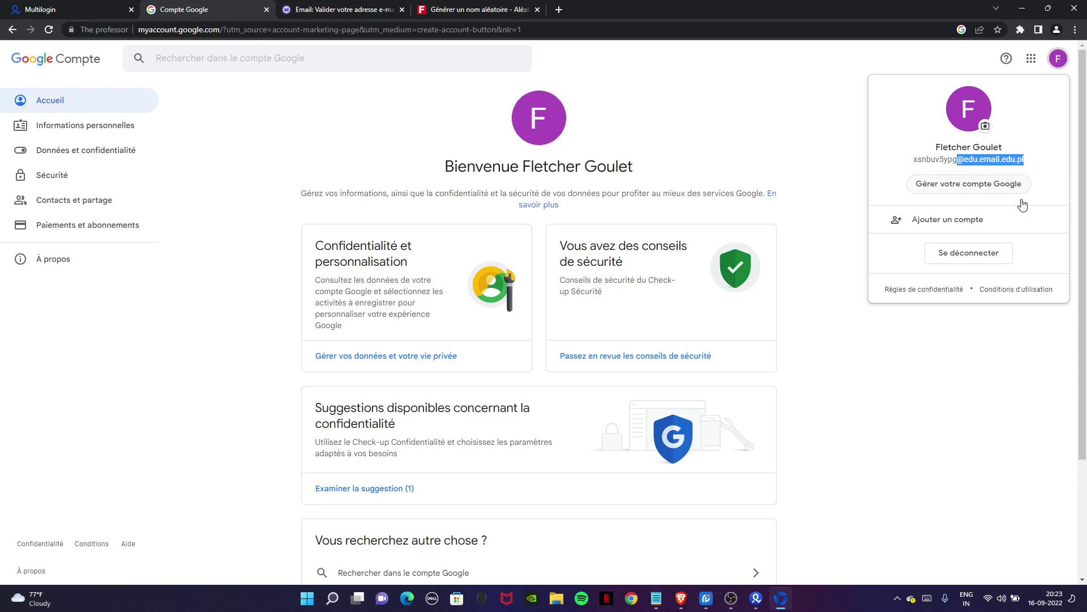
click(1049, 397)
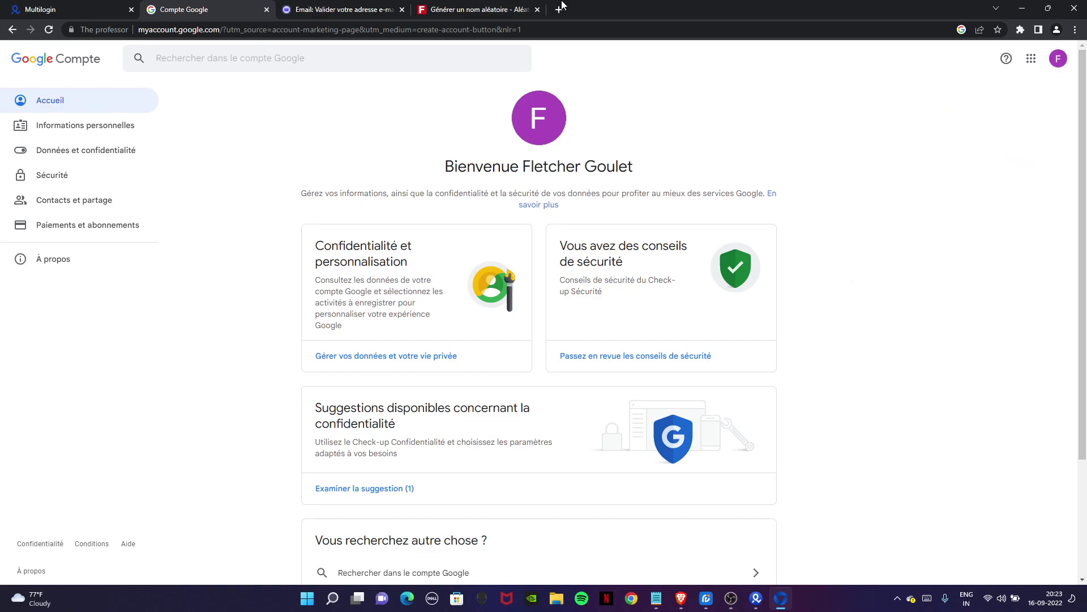
click(399, 10)
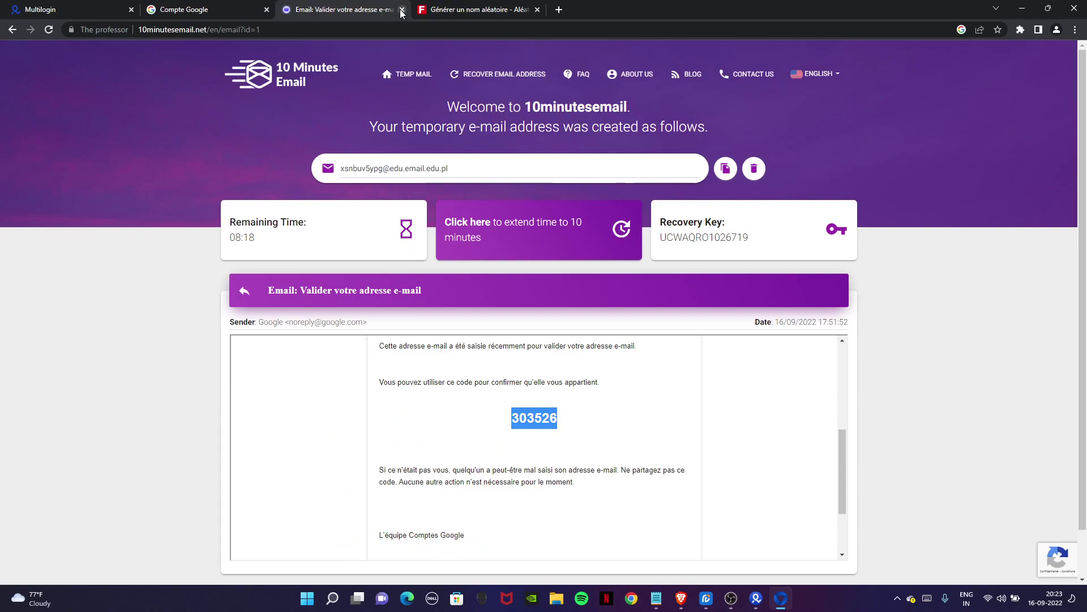
click(252, 5)
Search Google for "my business" in a new tab
click(559, 9)
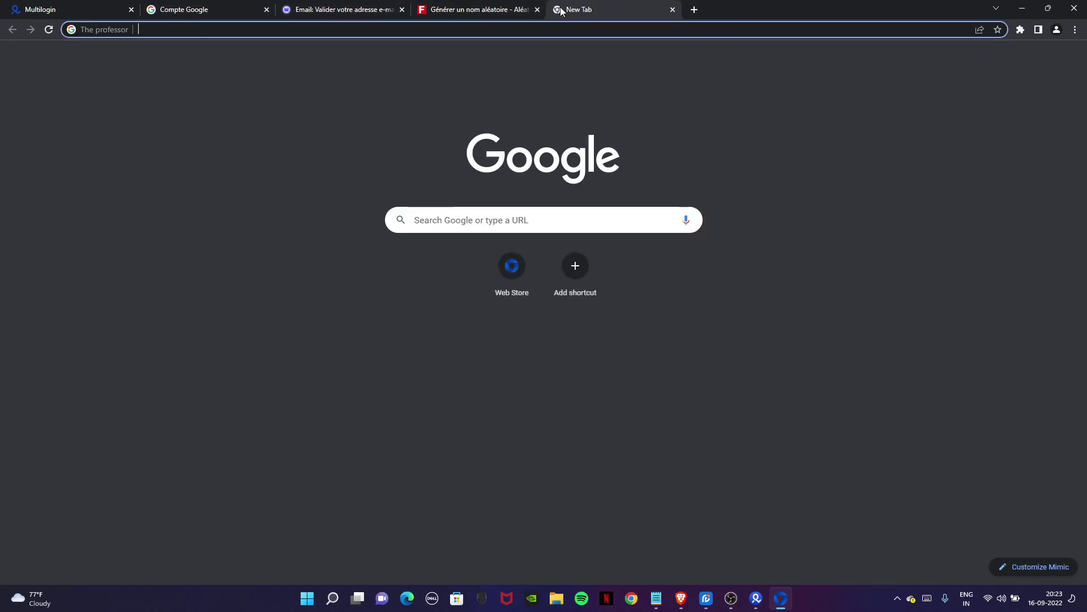
text(my business)
key(Return)
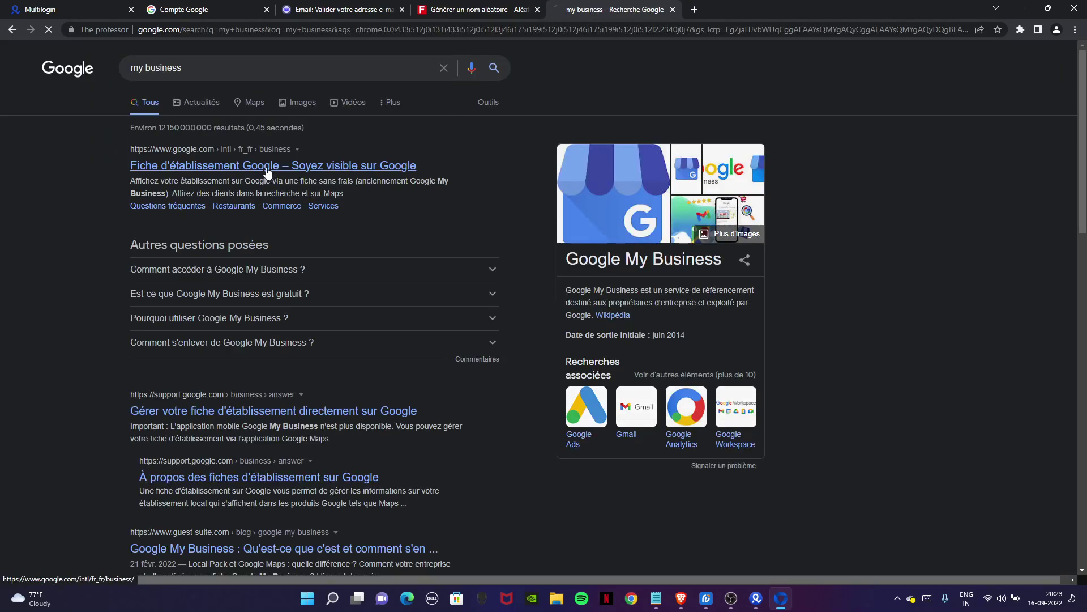
Open Google Business Profile and enter the account holder's name as the business name
click(268, 170)
click(223, 7)
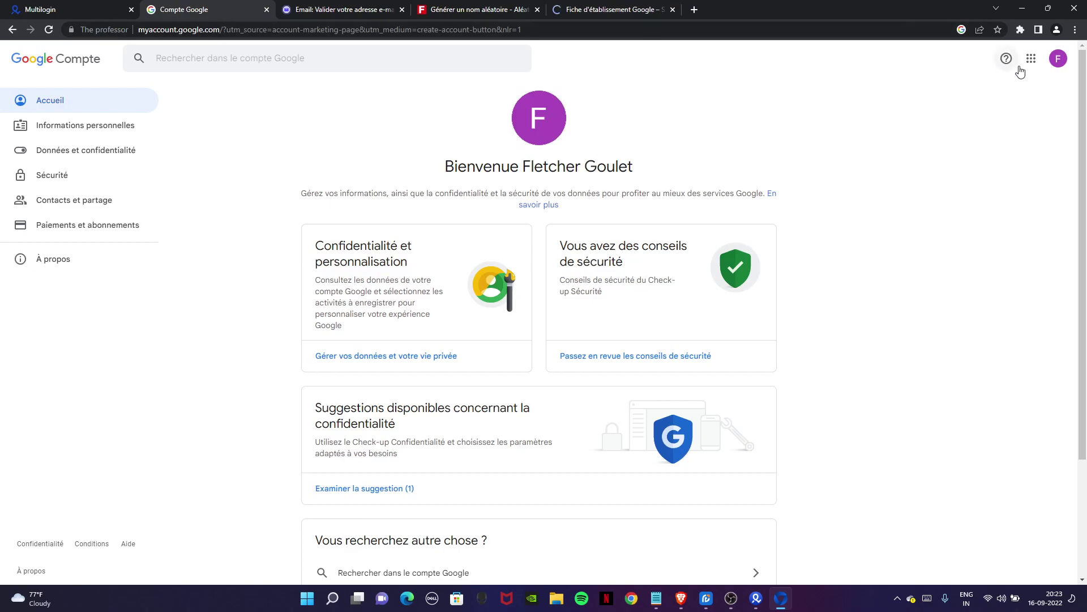
click(1058, 58)
triple_click(977, 147)
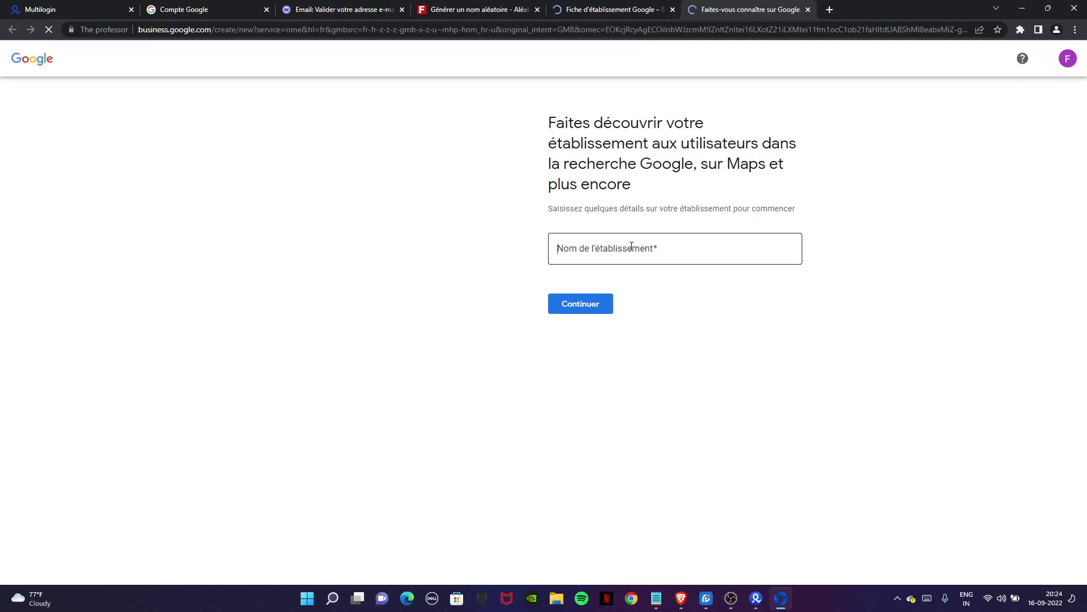
right_click(631, 248)
click(679, 331)
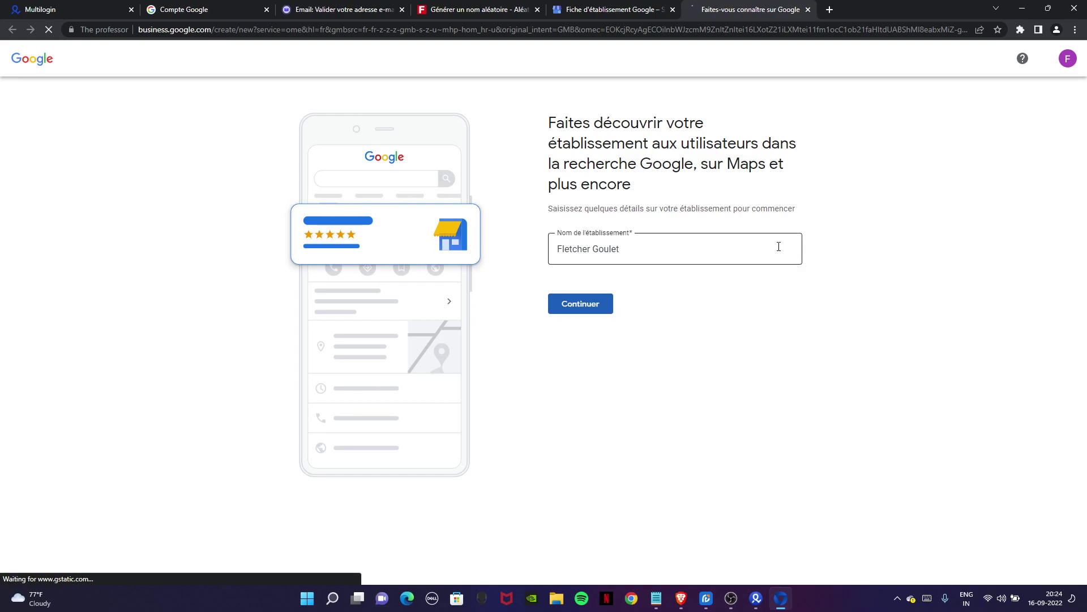
key(Return)
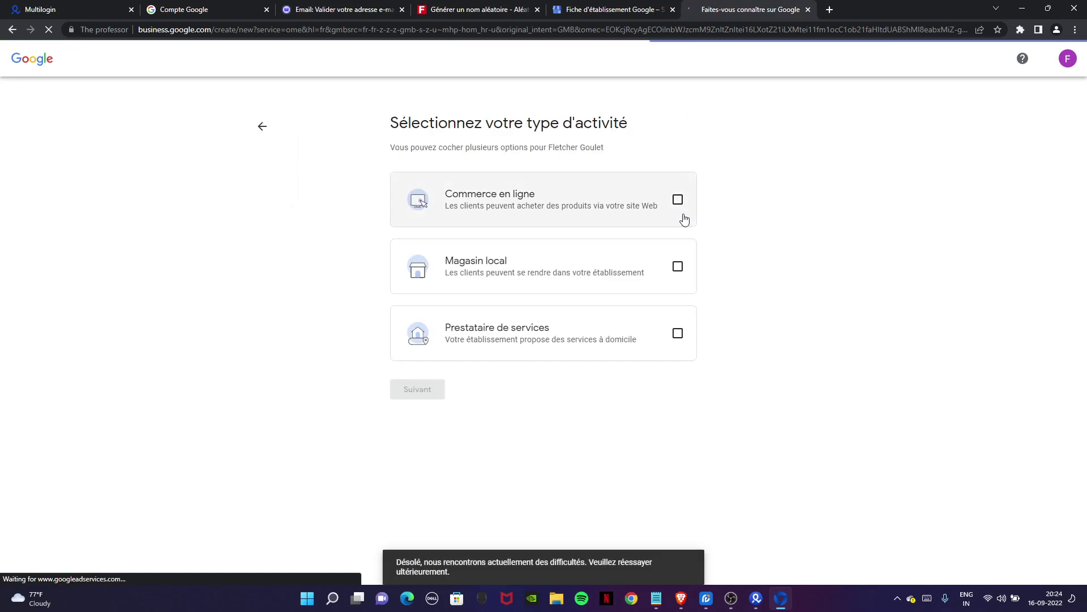
Mark the business as online store, local store and service provider
click(679, 203)
click(675, 265)
click(677, 334)
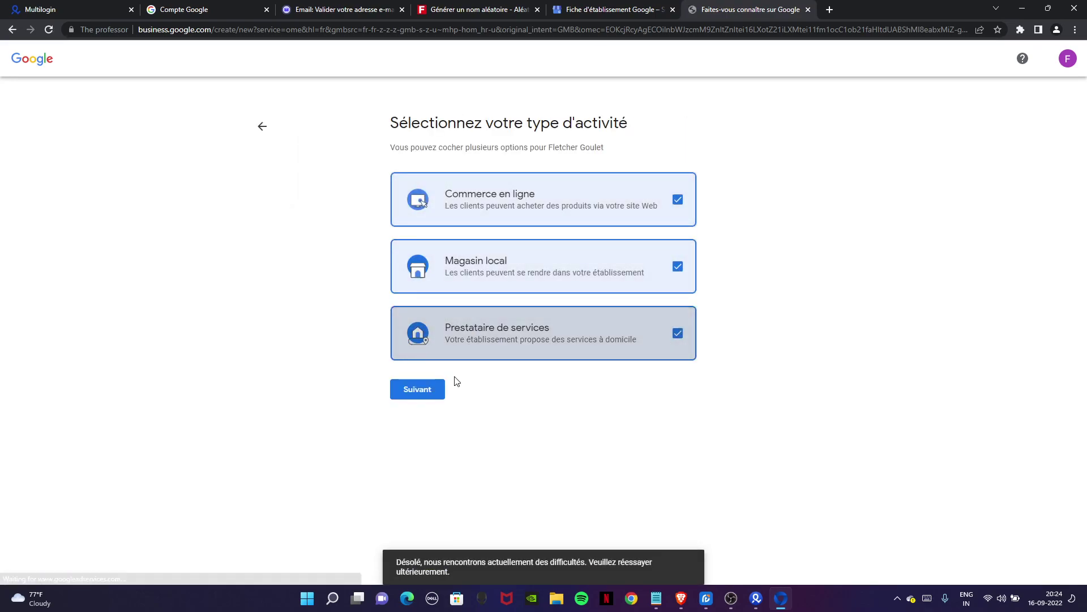
click(436, 387)
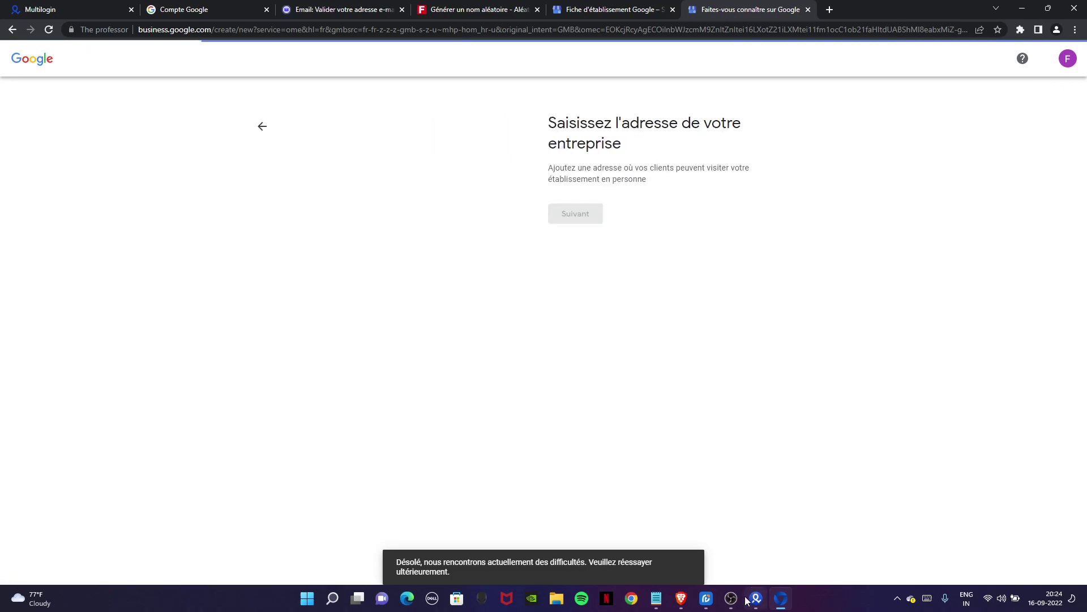
Give the business a French street address from the '85' suggestion
click(741, 602)
click(741, 602)
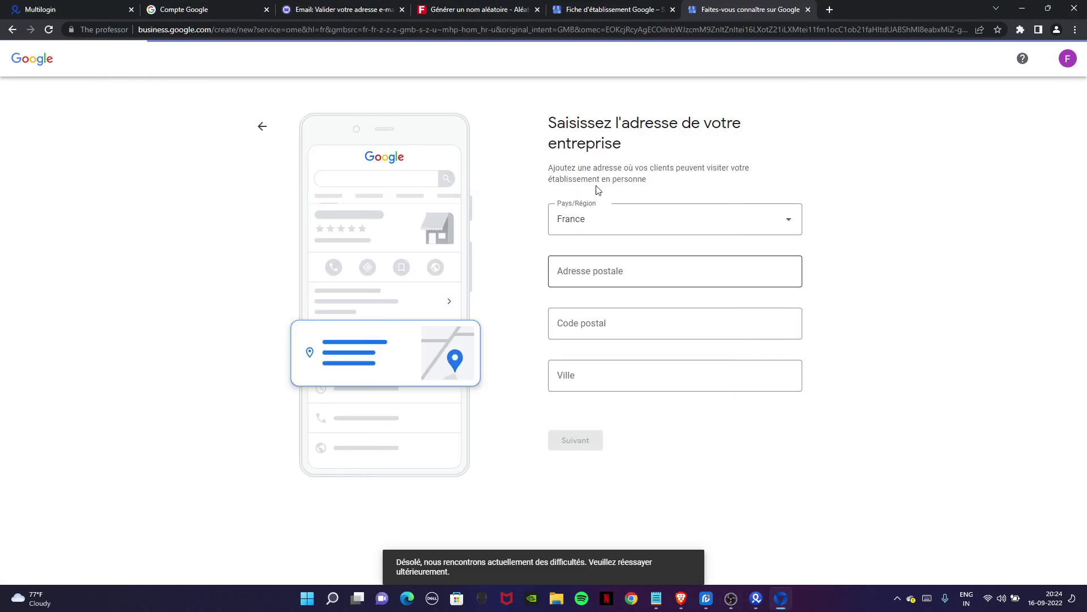
click(637, 283)
text(85)
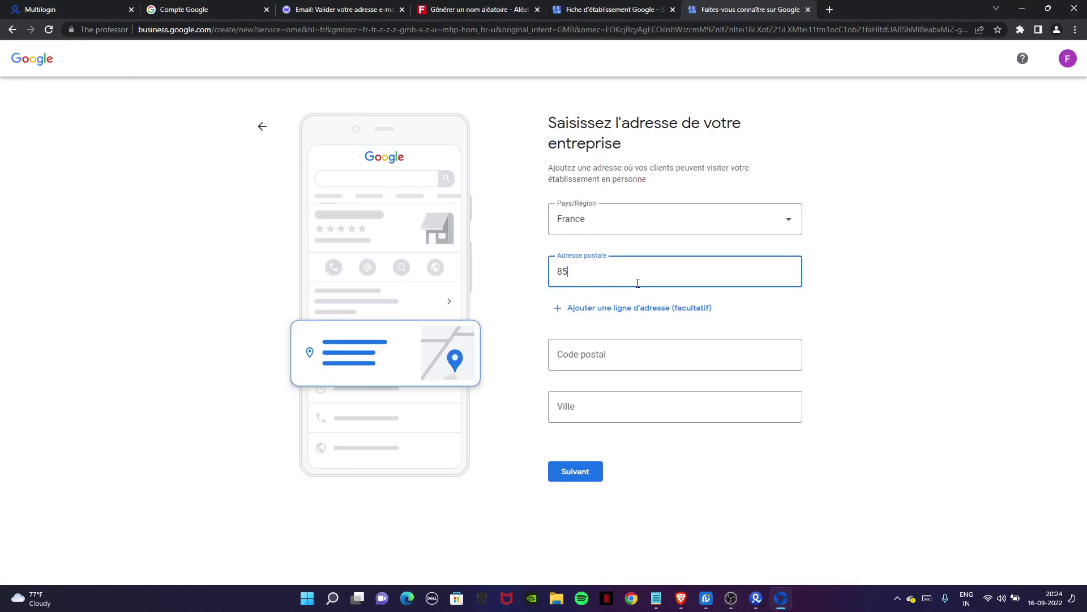
click(660, 303)
click(573, 472)
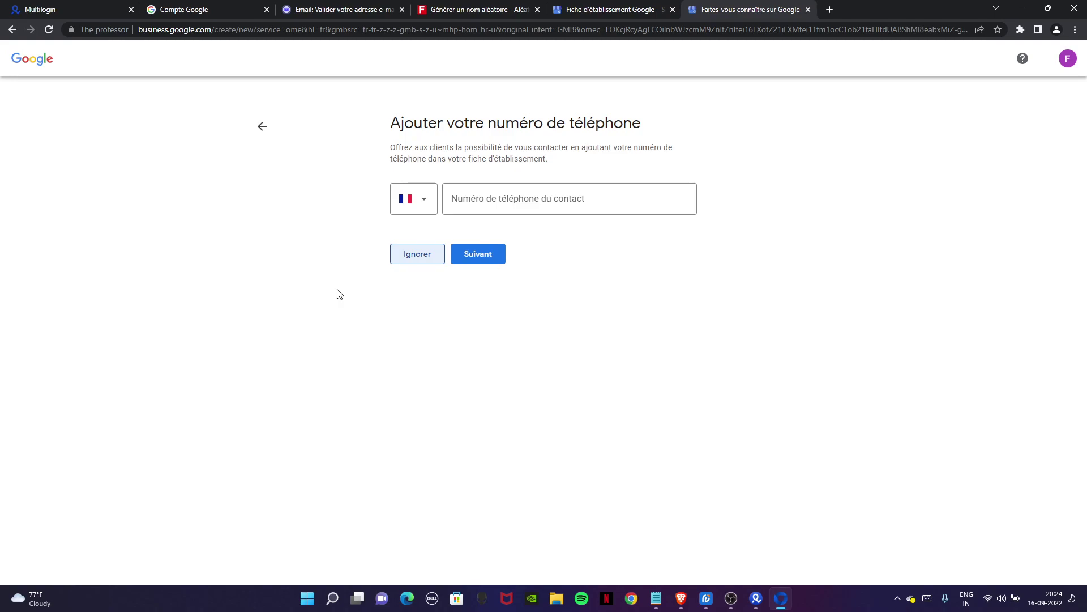
Skip the contact phone number, opt in to alerts, and continue past the Maps page
click(392, 260)
click(1067, 60)
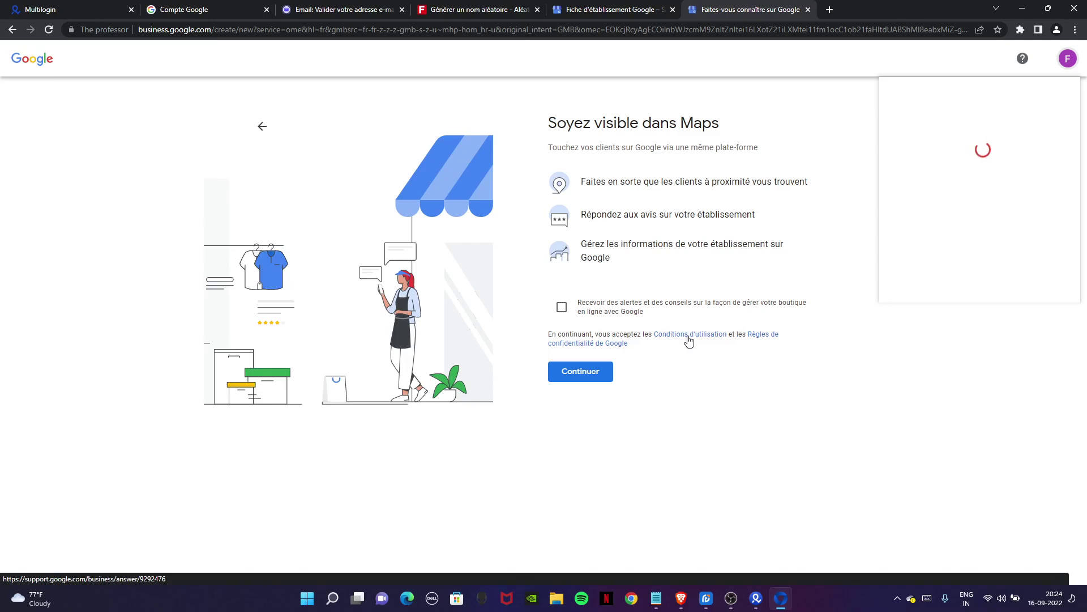
click(559, 309)
click(580, 371)
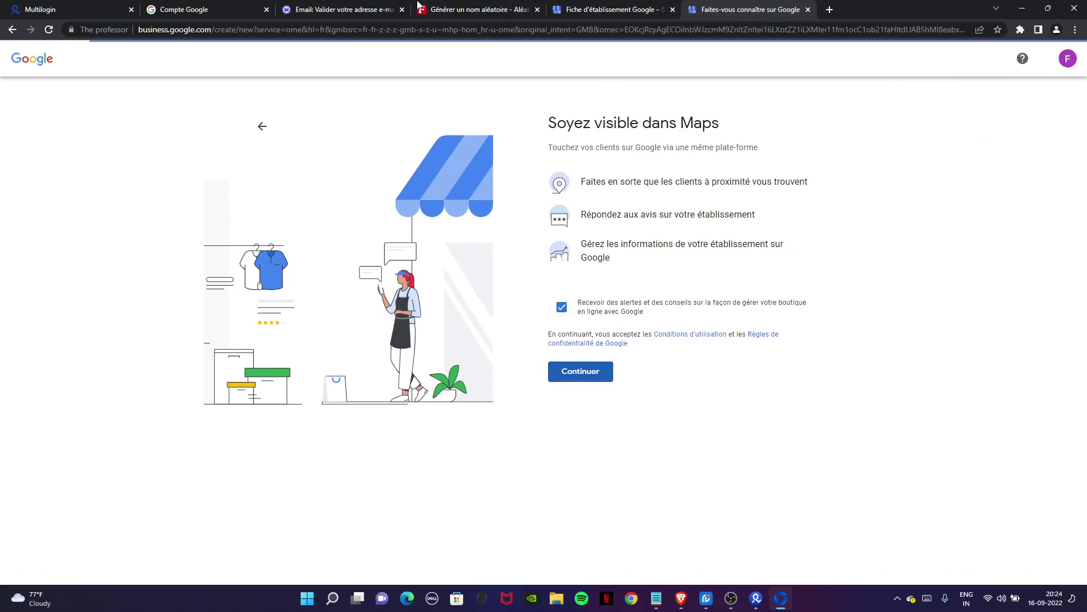
click(204, 9)
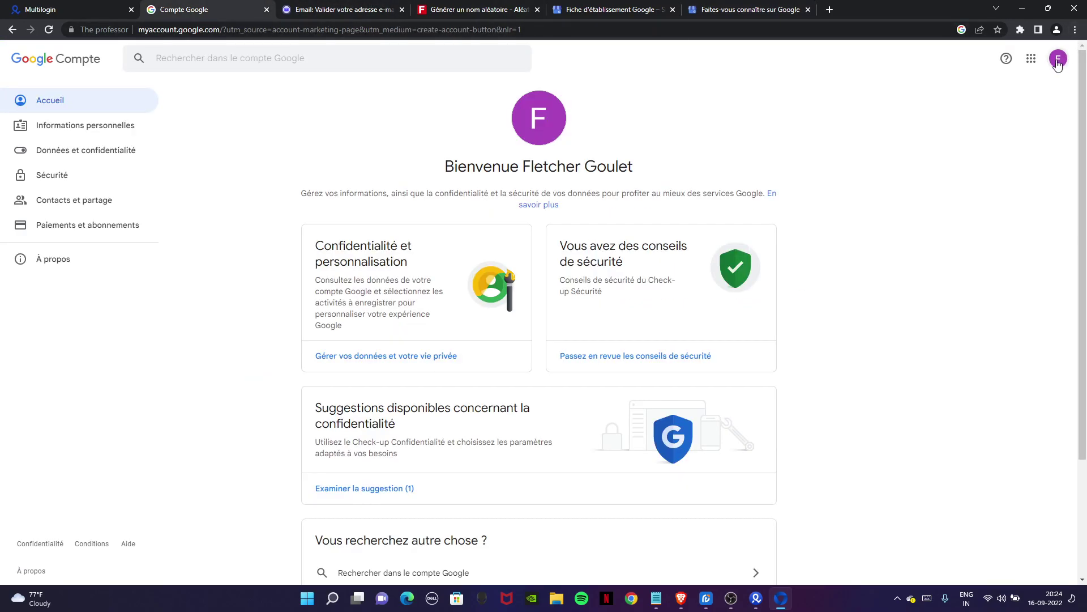
click(763, 12)
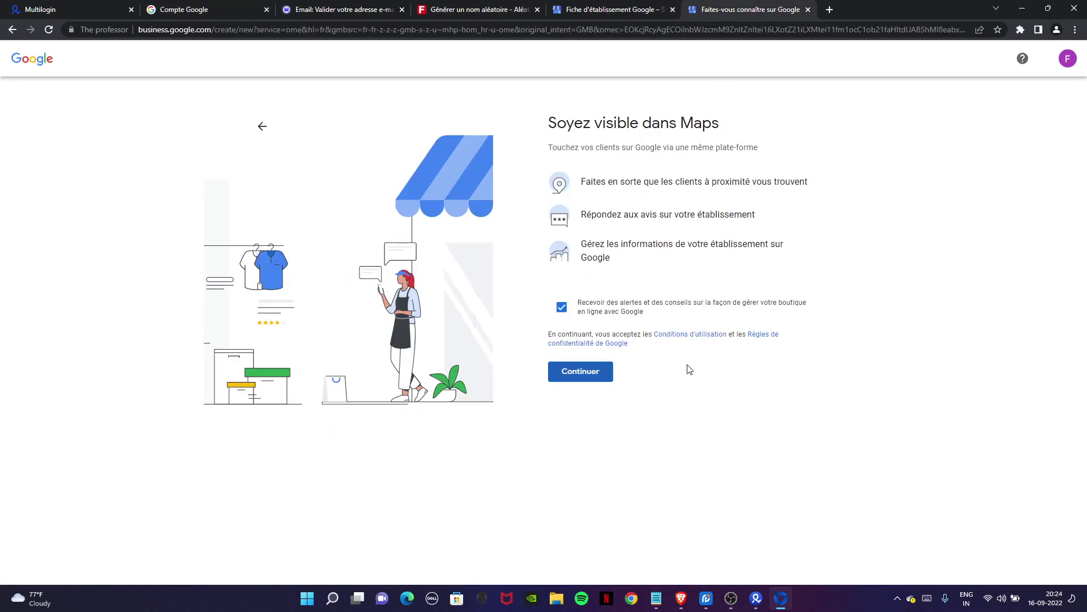
click(600, 376)
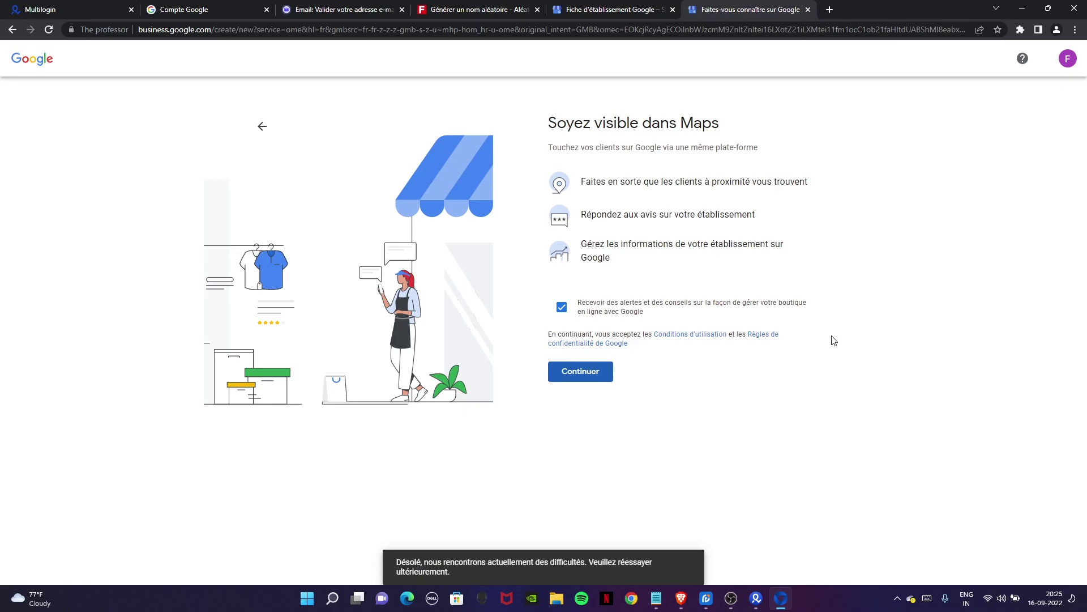
Retry continuing with alerts opted in, going back through the phone number step
click(655, 597)
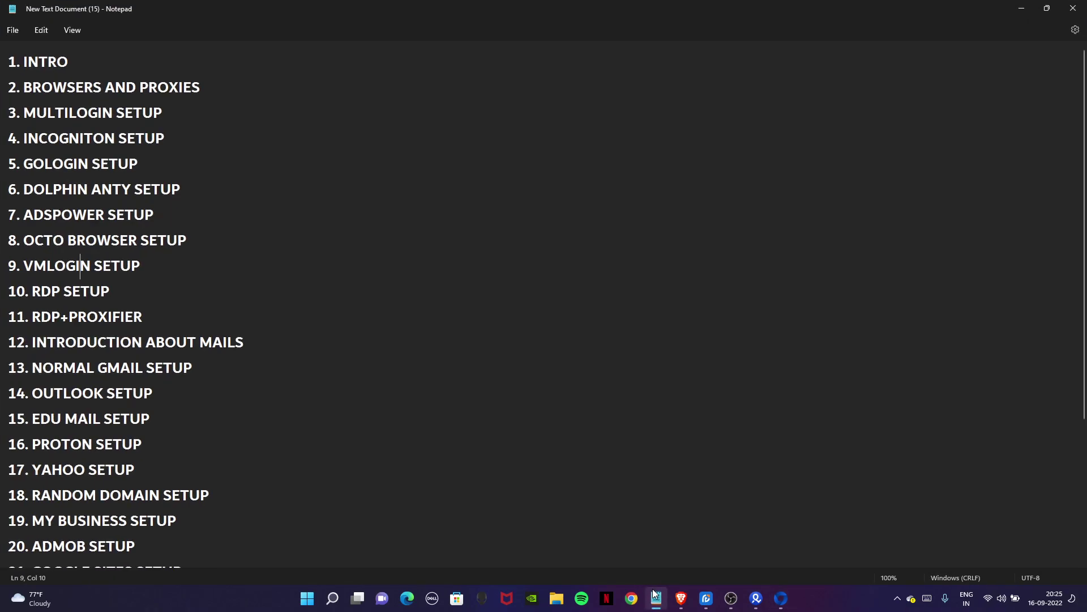
click(656, 597)
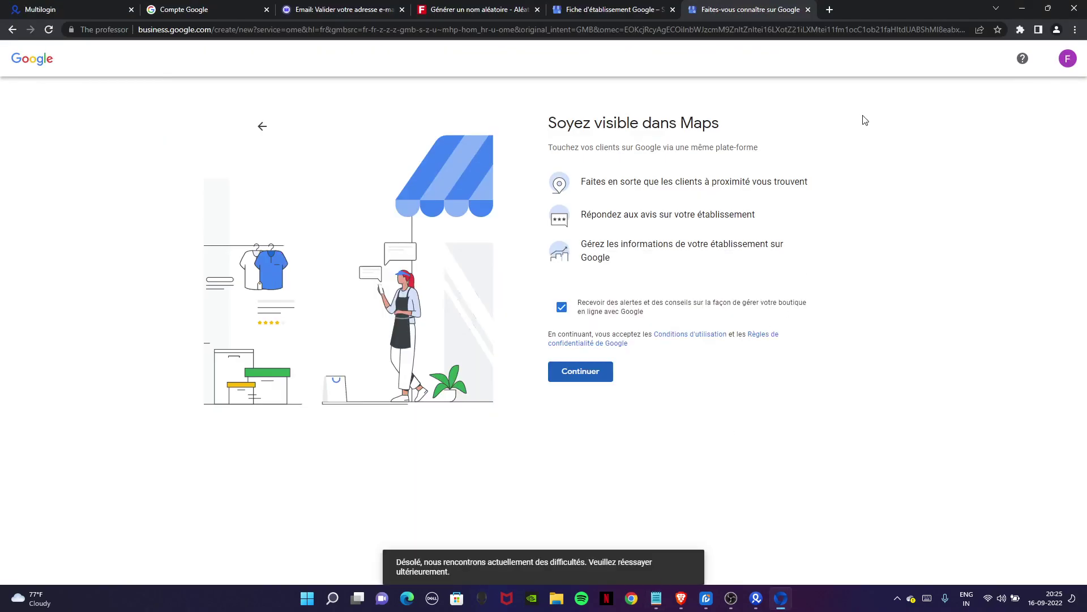
click(602, 377)
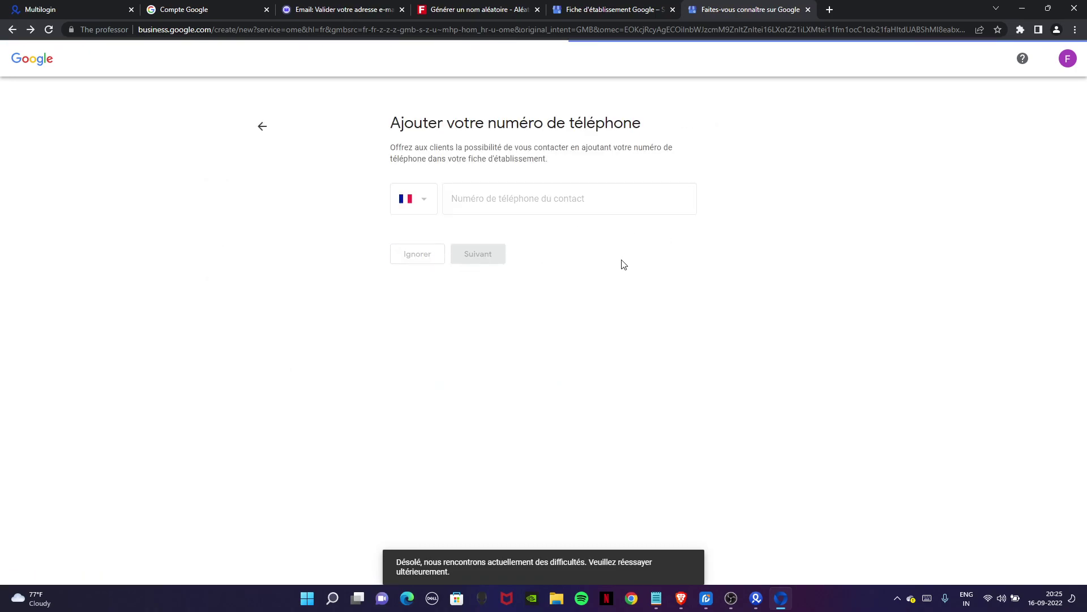
click(562, 308)
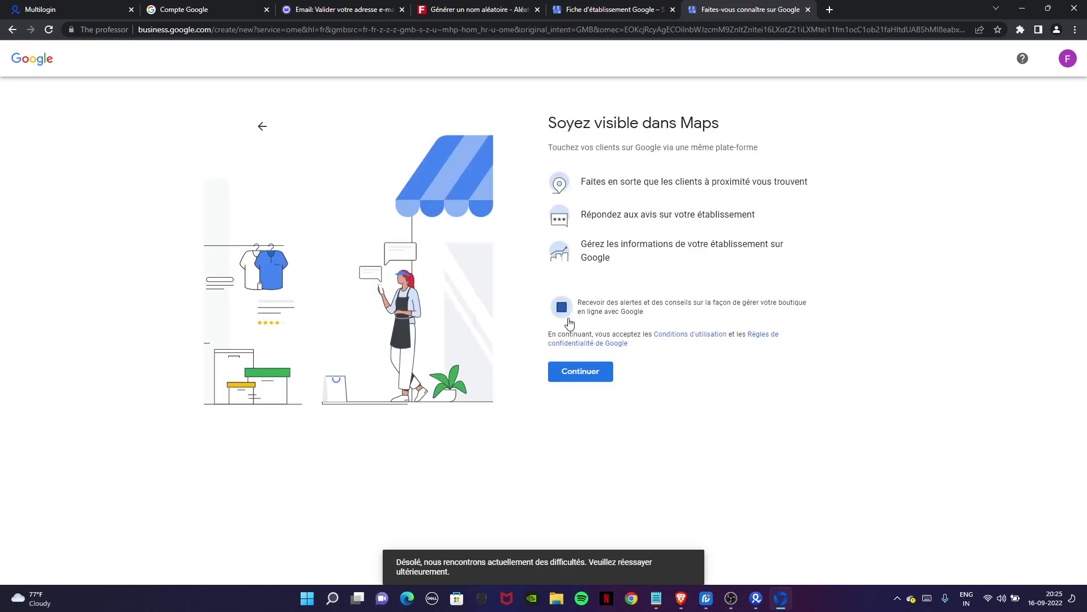
click(579, 376)
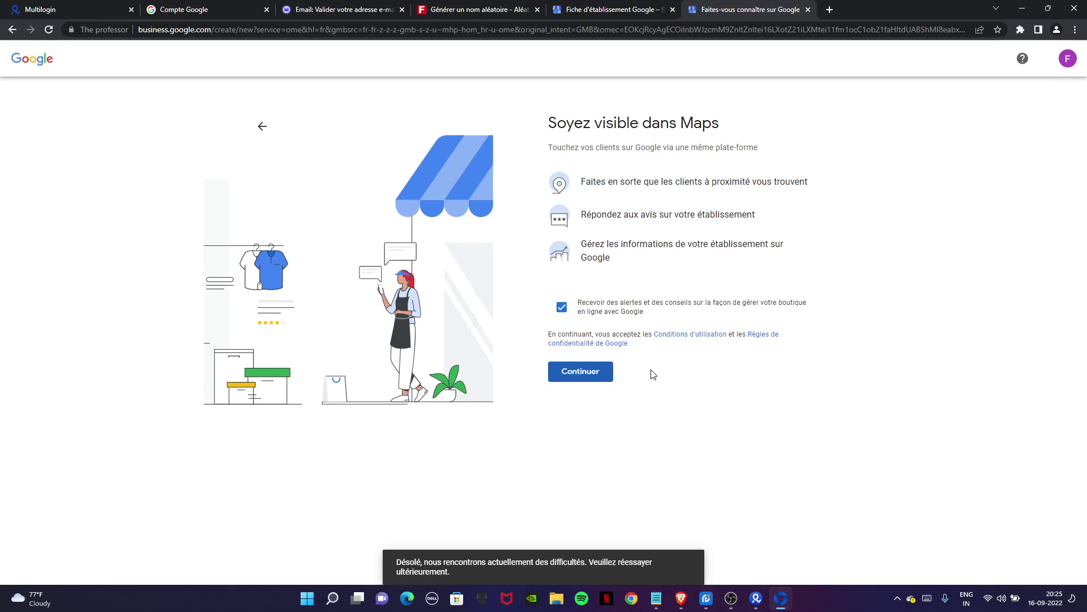
click(262, 127)
click(489, 253)
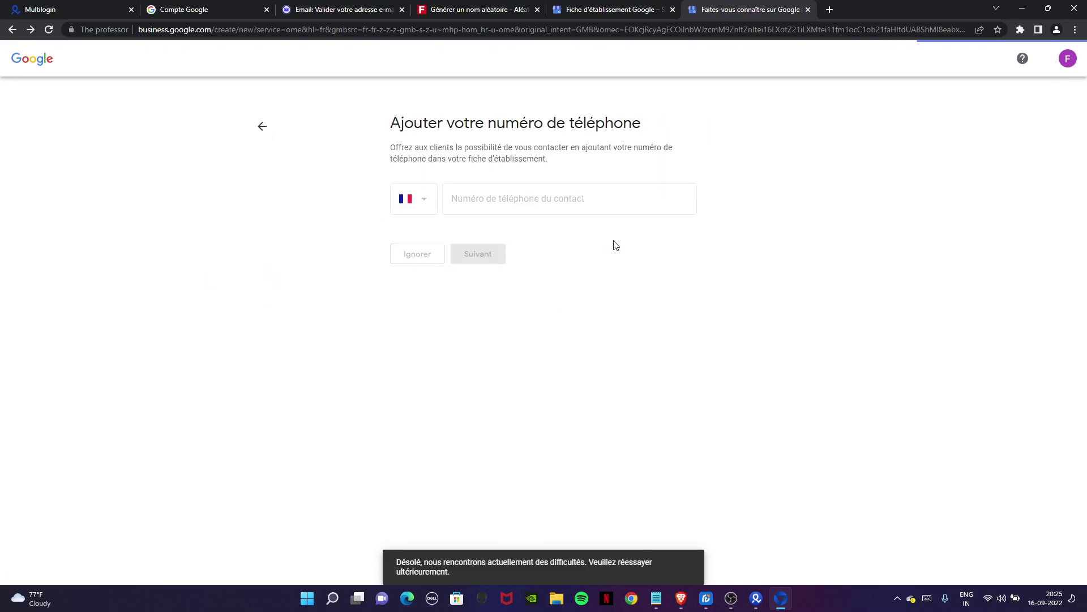
Toggle the alerts option and retry Continuer until the temporary-difficulties error appears
click(609, 305)
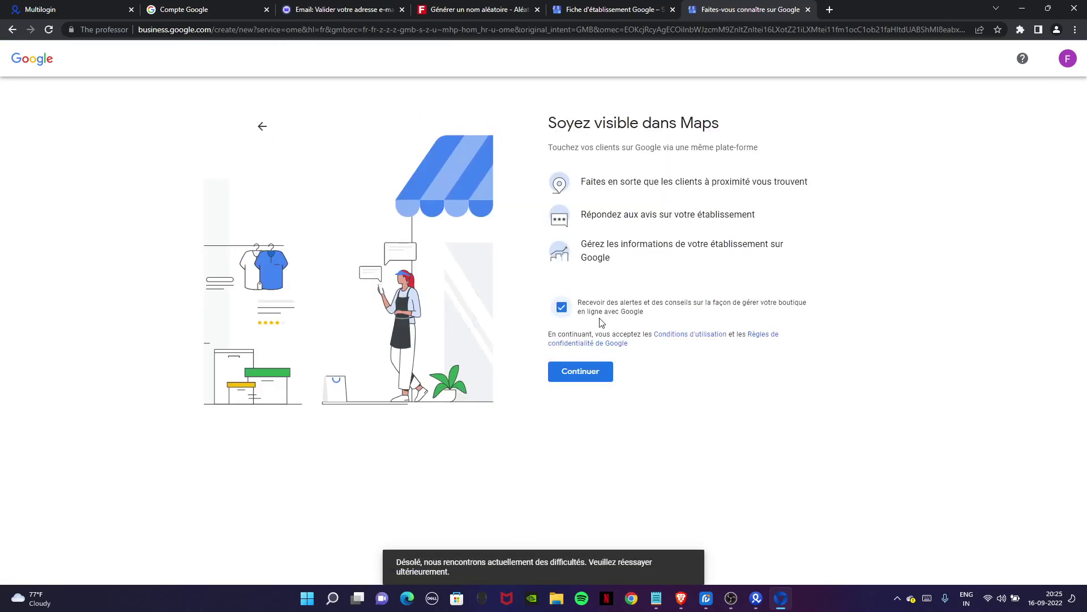
click(583, 371)
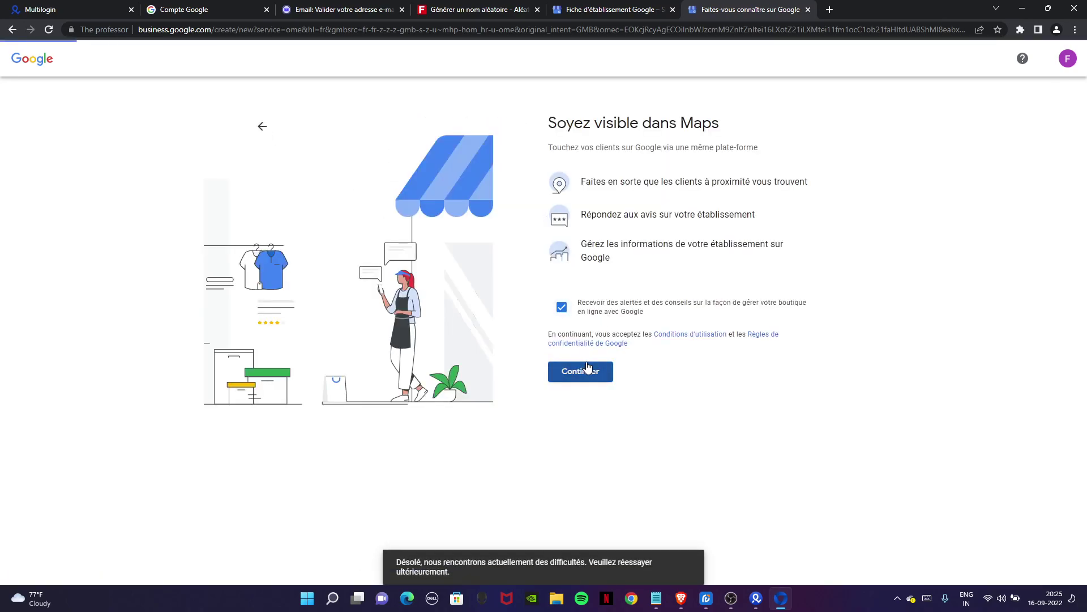
click(563, 308)
drag(505, 575, 387, 556)
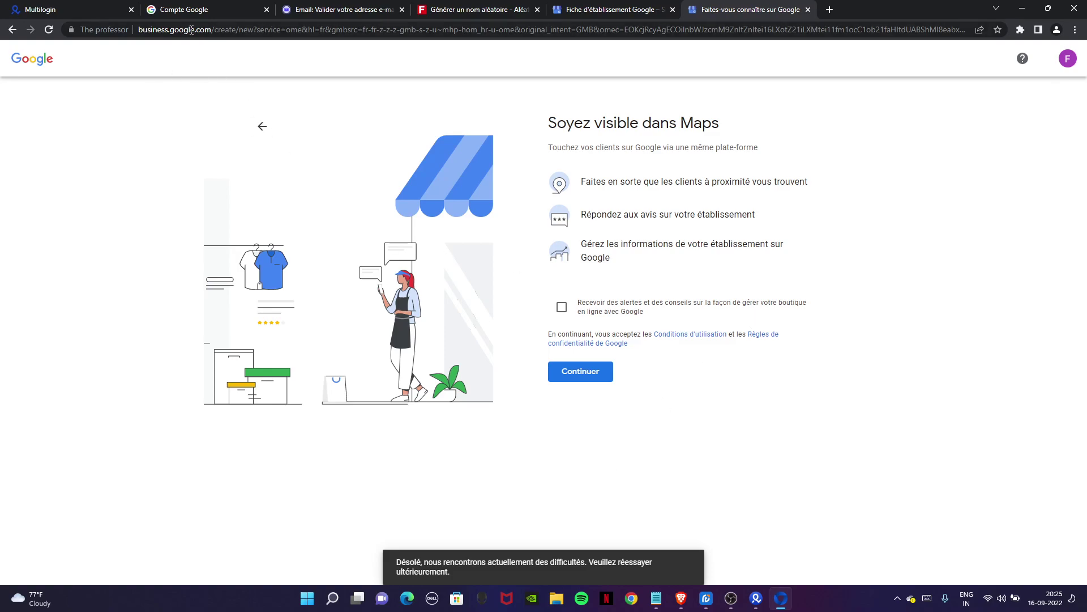
click(562, 307)
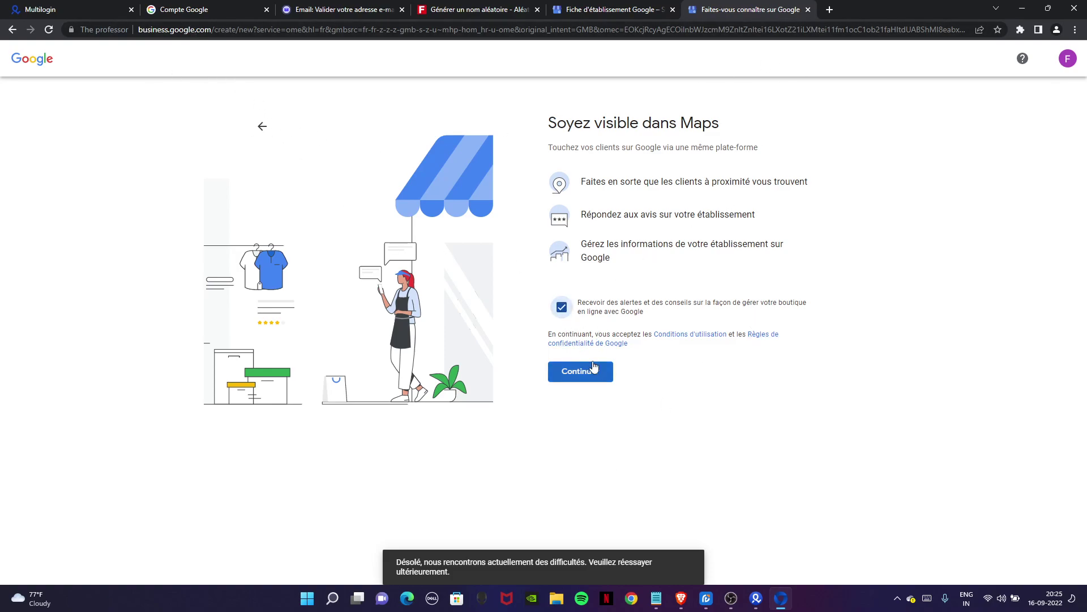
click(594, 367)
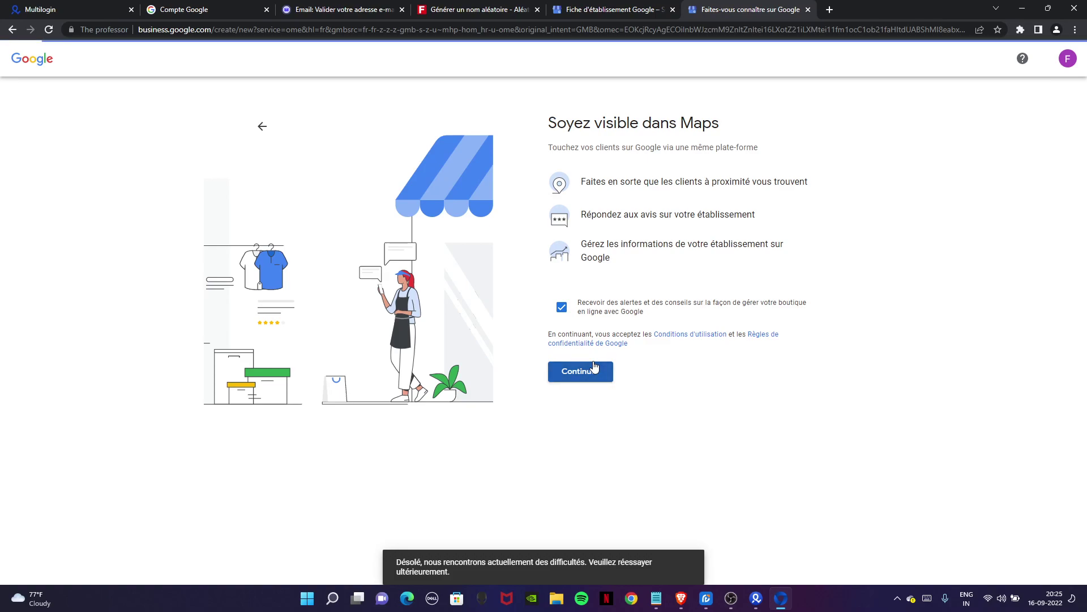
click(594, 367)
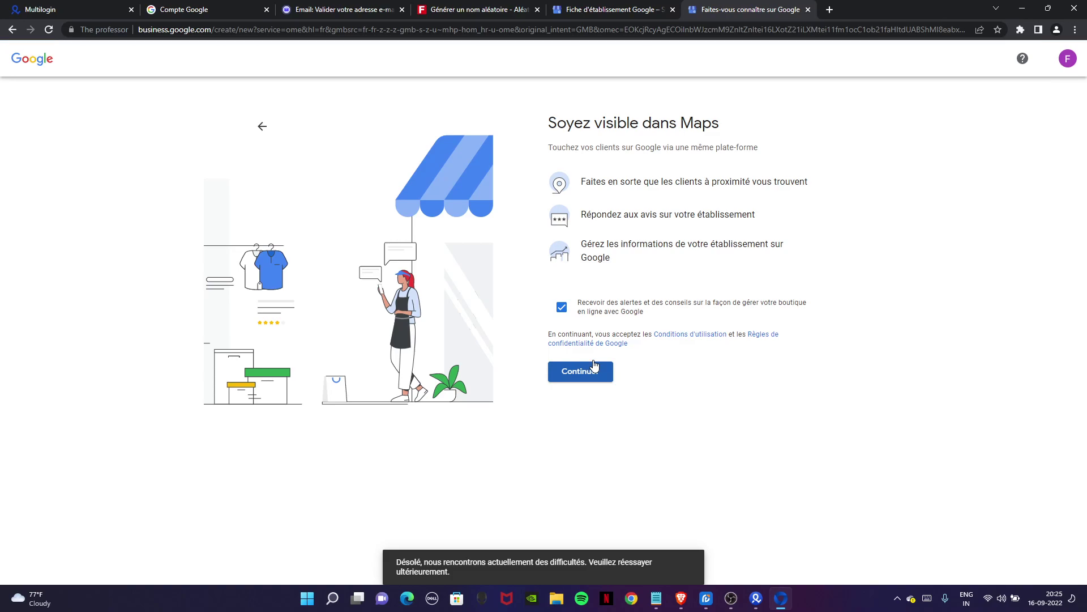
Close the business signup tab and copy the email from the Compte Google avatar panel
click(808, 10)
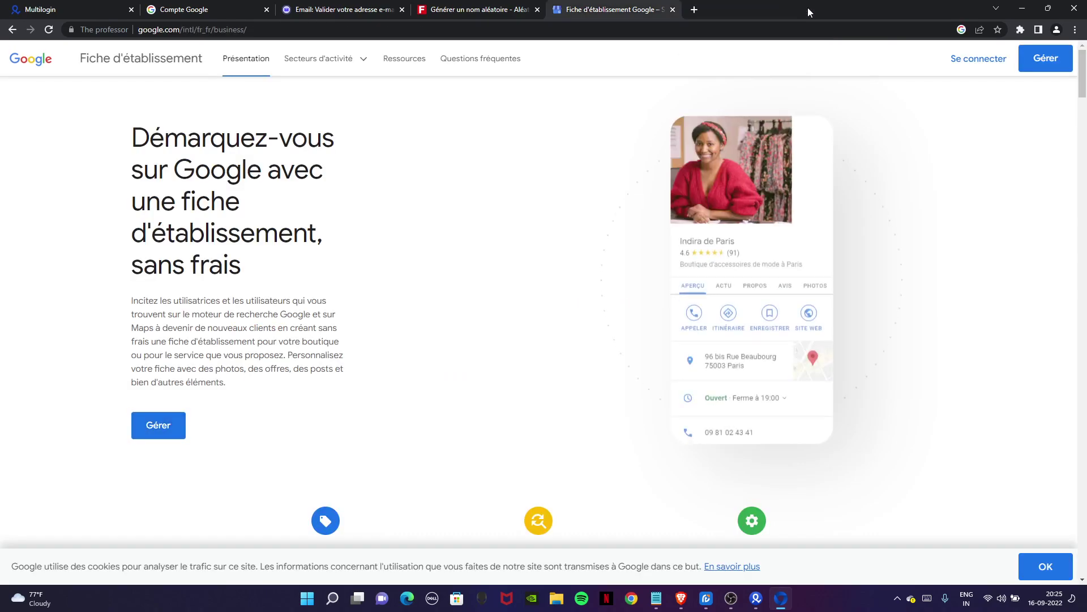
click(204, 9)
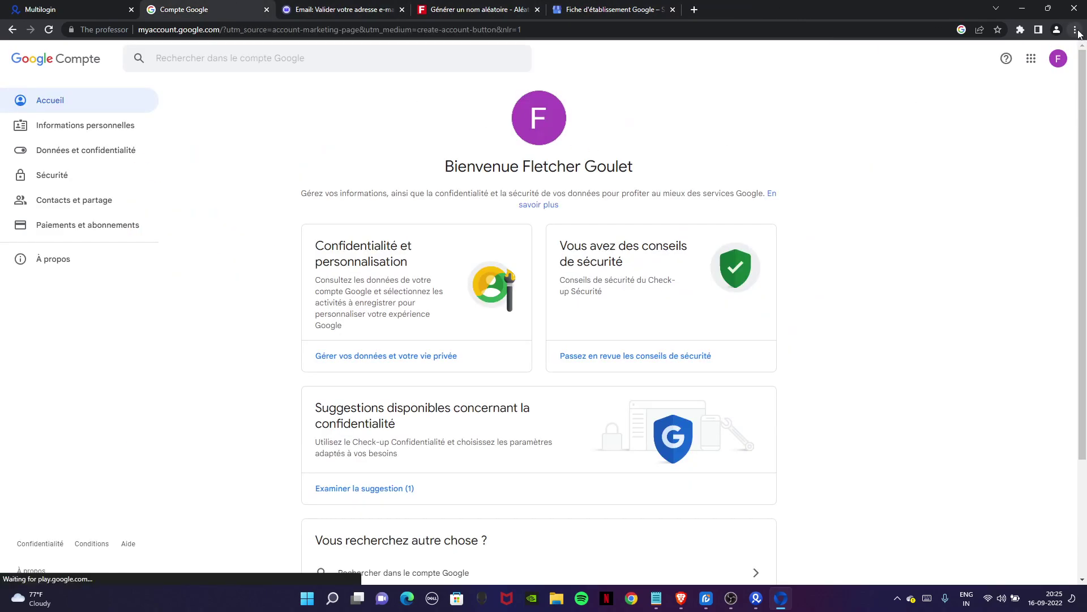
click(1058, 58)
triple_click(986, 158)
key(ctrl+c)
right_click(986, 157)
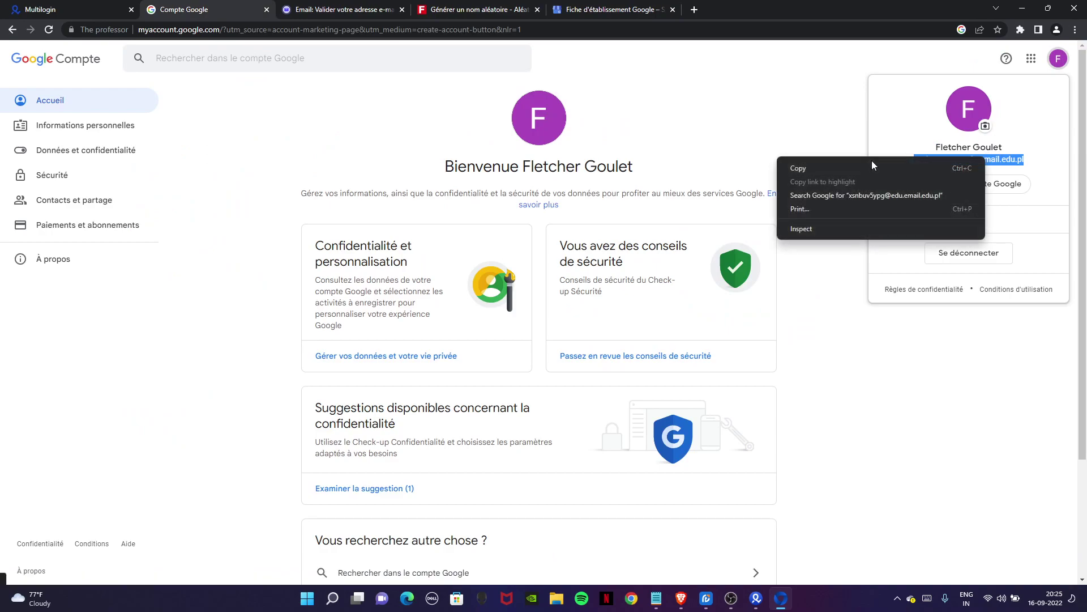
click(872, 160)
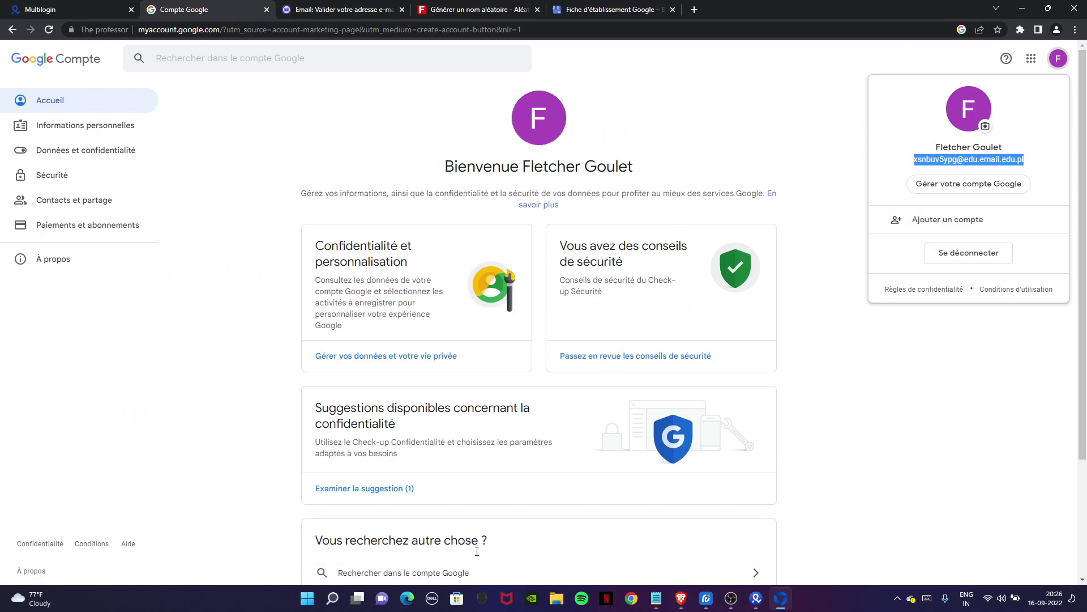
Paste the account email into a new Notepad note, cancelling the Save as dialog
click(334, 598)
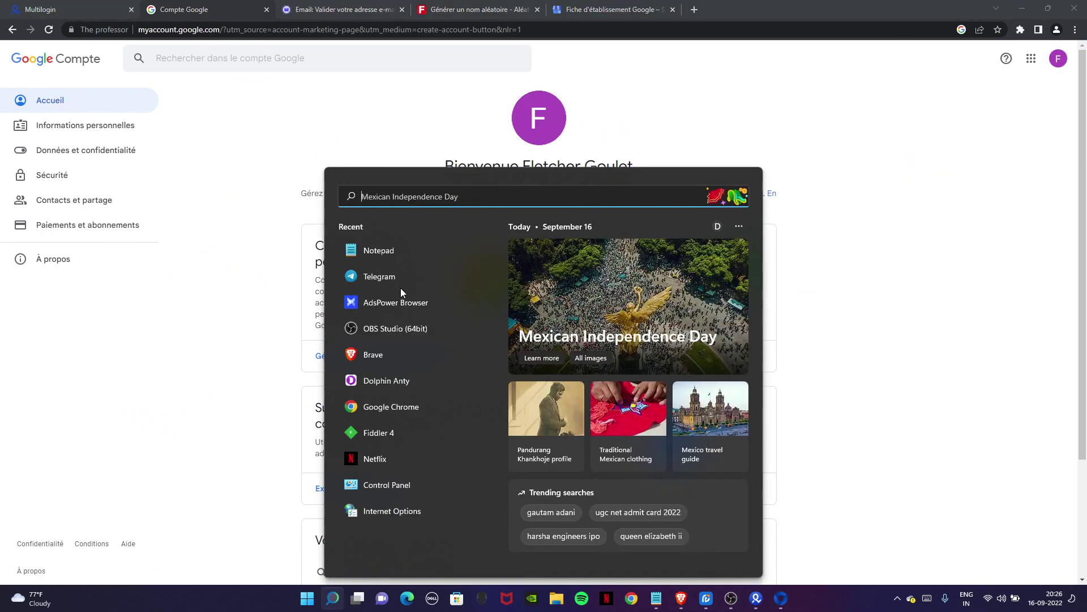
click(395, 243)
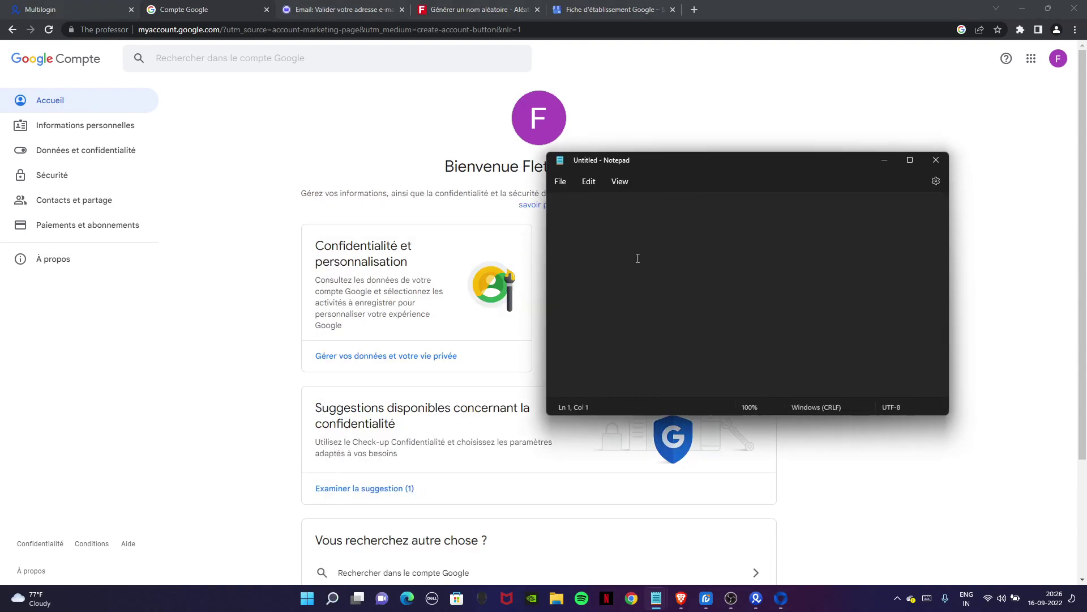
key(ctrl+v)
key(Return)
key(ctrl+s)
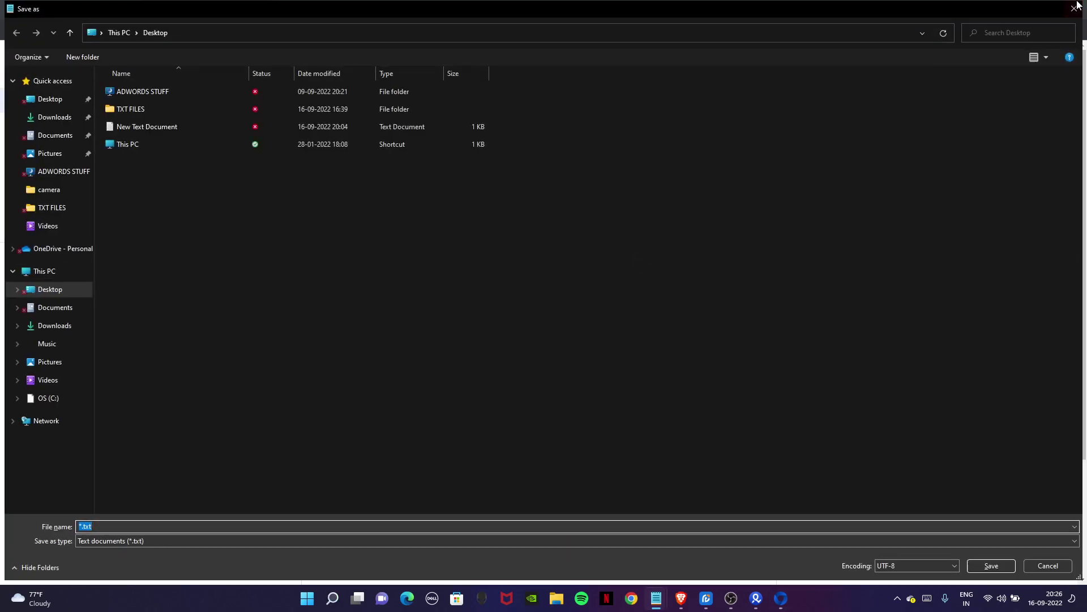
key(Escape)
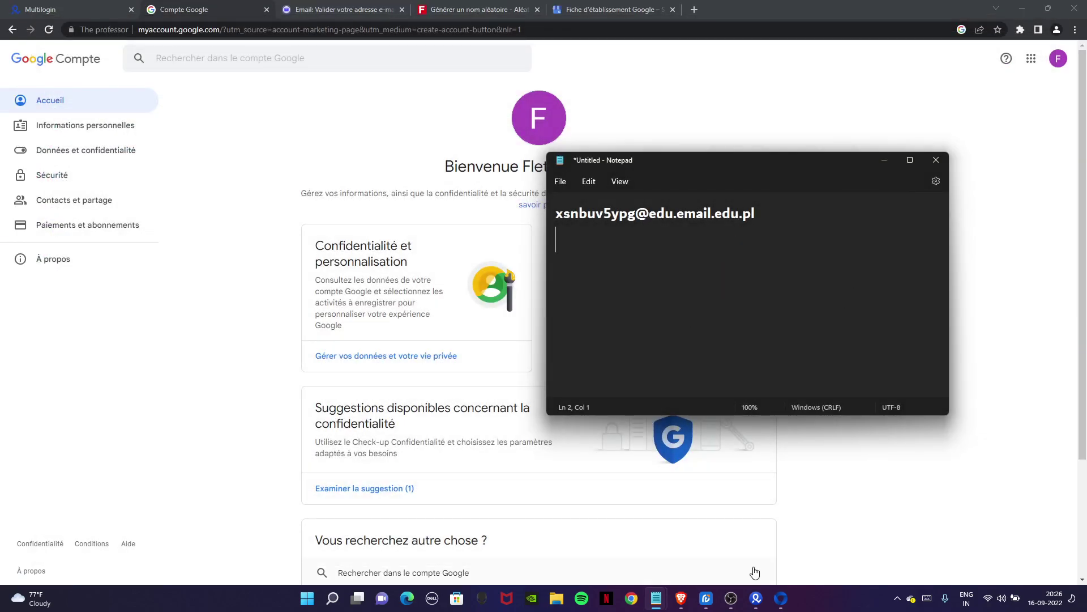
Return to the browser's Google Account page, then bring OBS Studio to the front
click(781, 599)
scroll(775, 207, down, 3)
scroll(775, 208, up, 2)
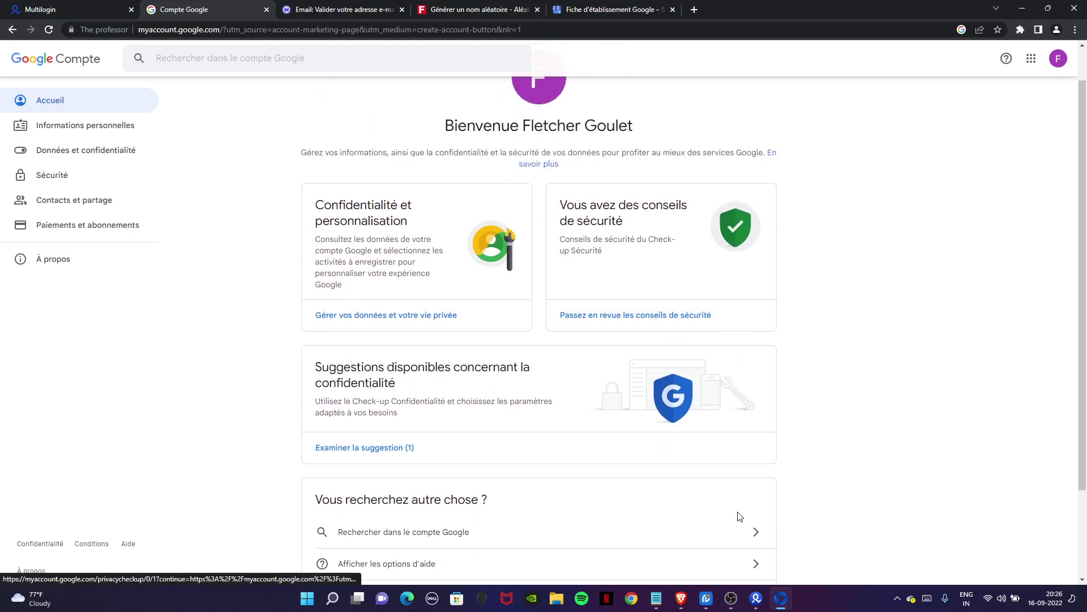
click(732, 600)
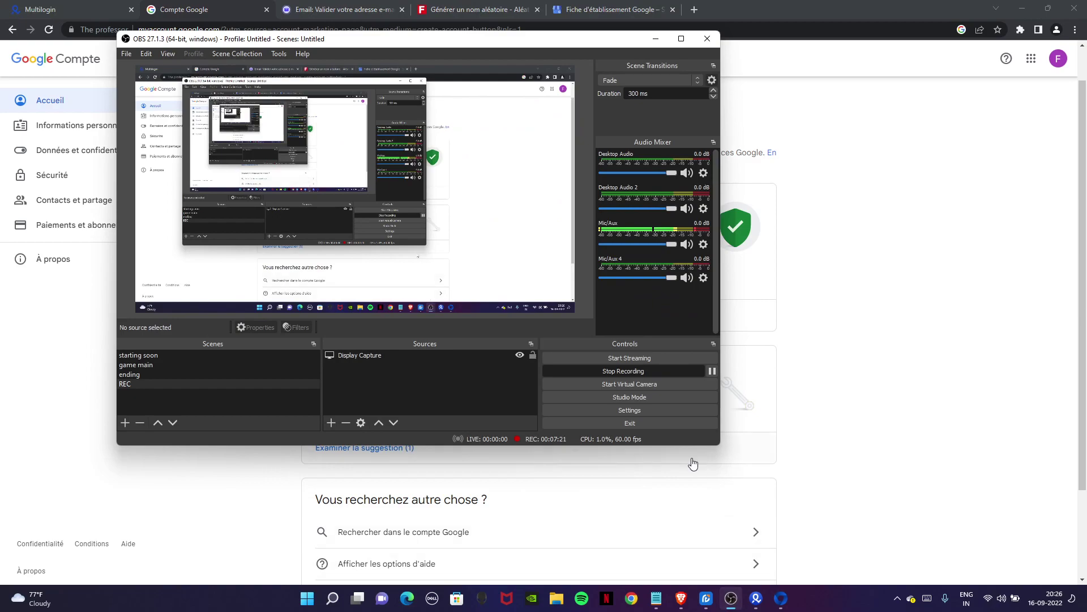